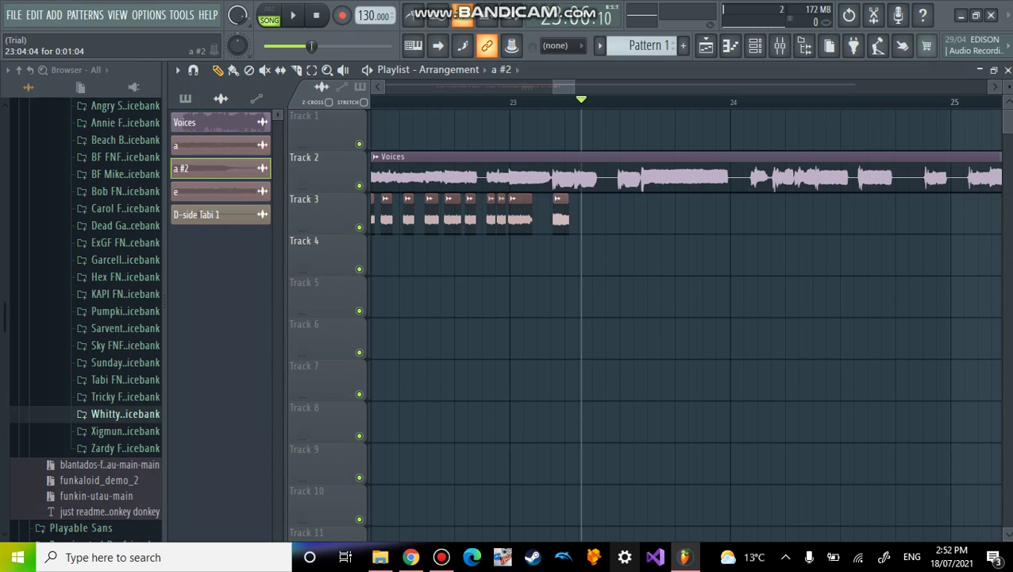
Step: Place three more a #2 clips on Track 3 under the remaining vocal notes of bar 23 and play the bar back
drag(678, 218, 620, 218)
drag(683, 210, 649, 210)
click(514, 102)
click(293, 15)
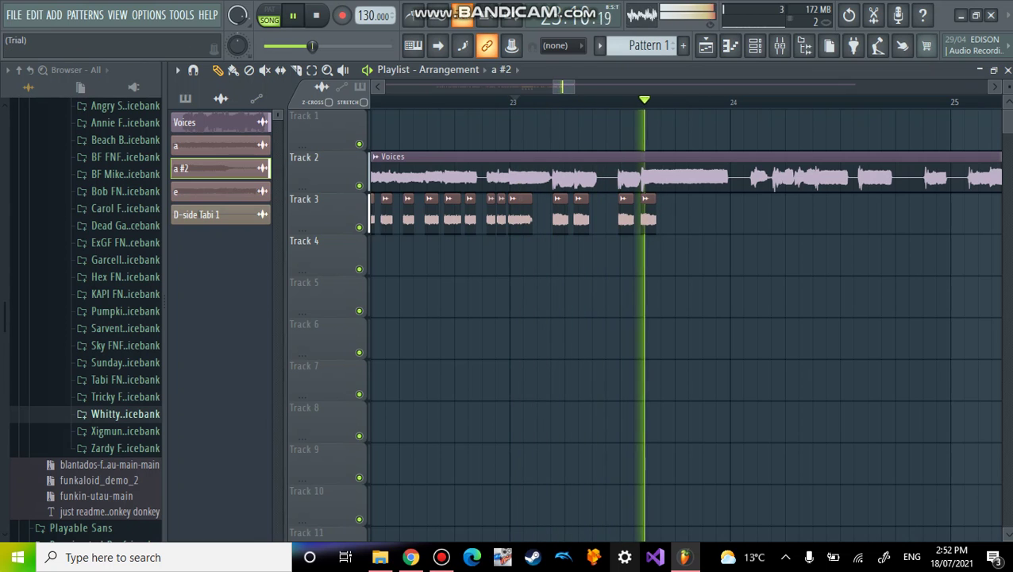
key(space)
Step: Place five a #2 clips on Track 3 under the vocal notes in the first part of bar 24, trimming the third one shorter
drag(797, 213, 776, 212)
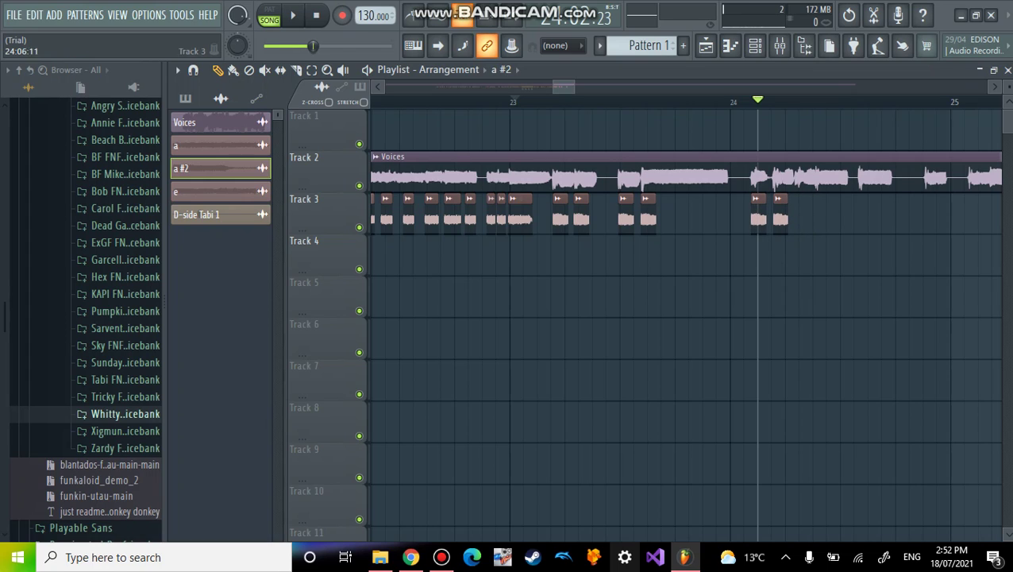
click(821, 212)
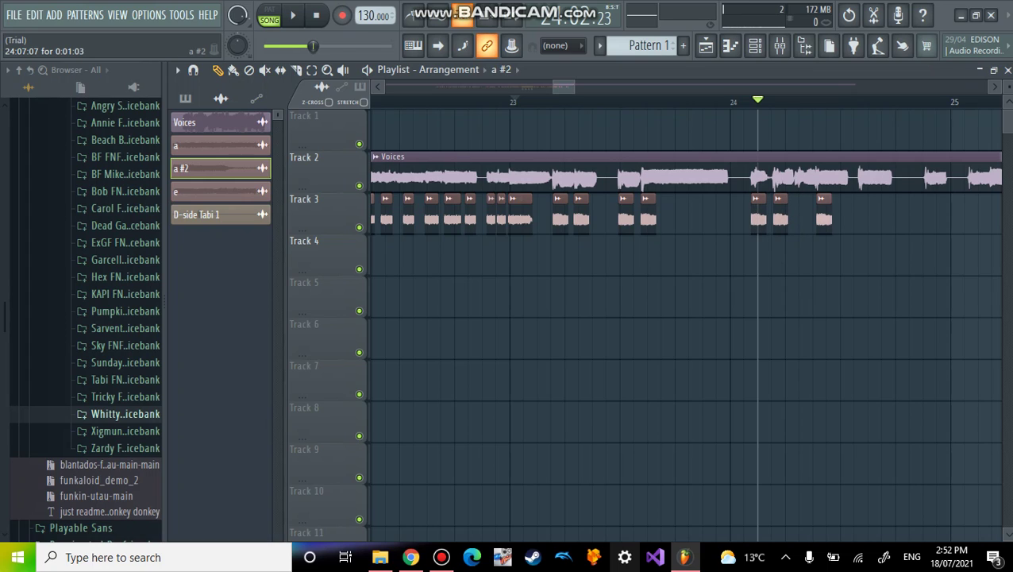
drag(823, 213, 865, 213)
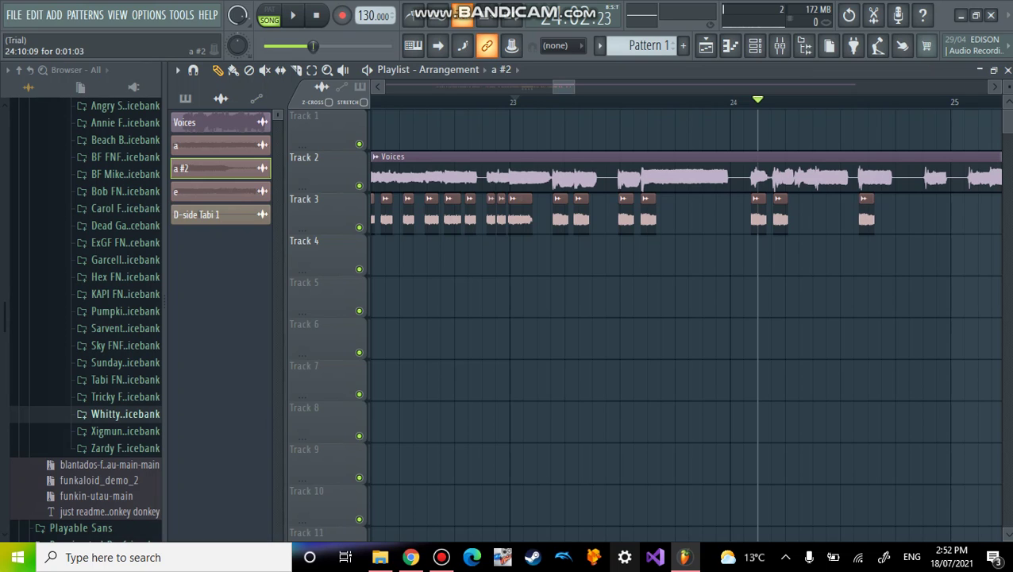
click(752, 339)
drag(757, 337, 824, 213)
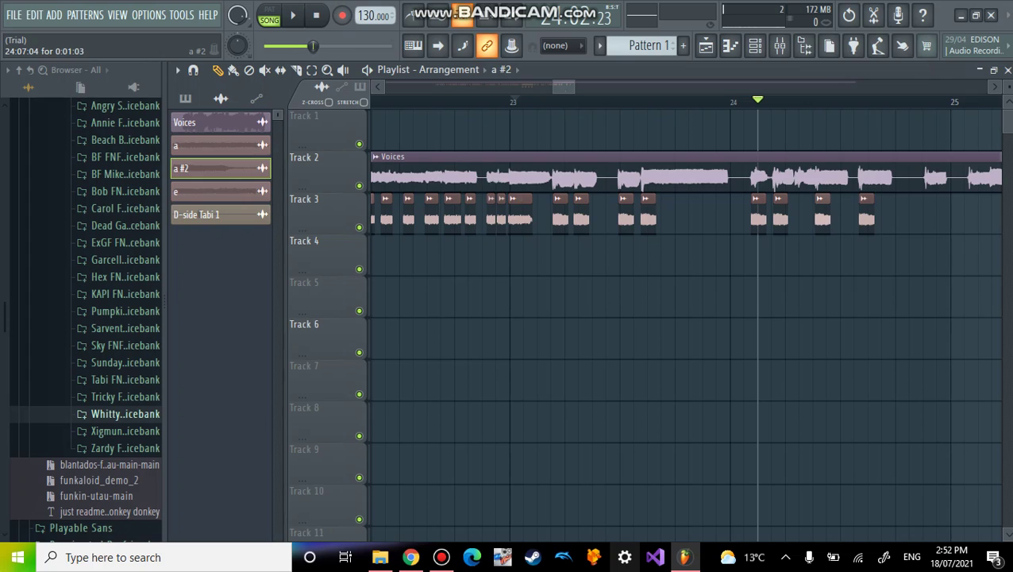
click(691, 465)
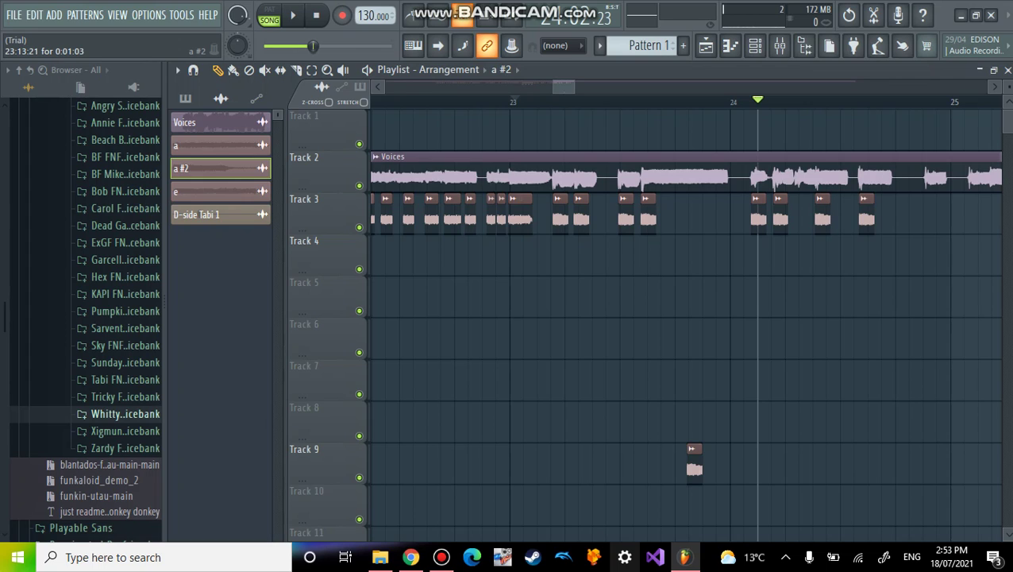
drag(692, 465, 799, 212)
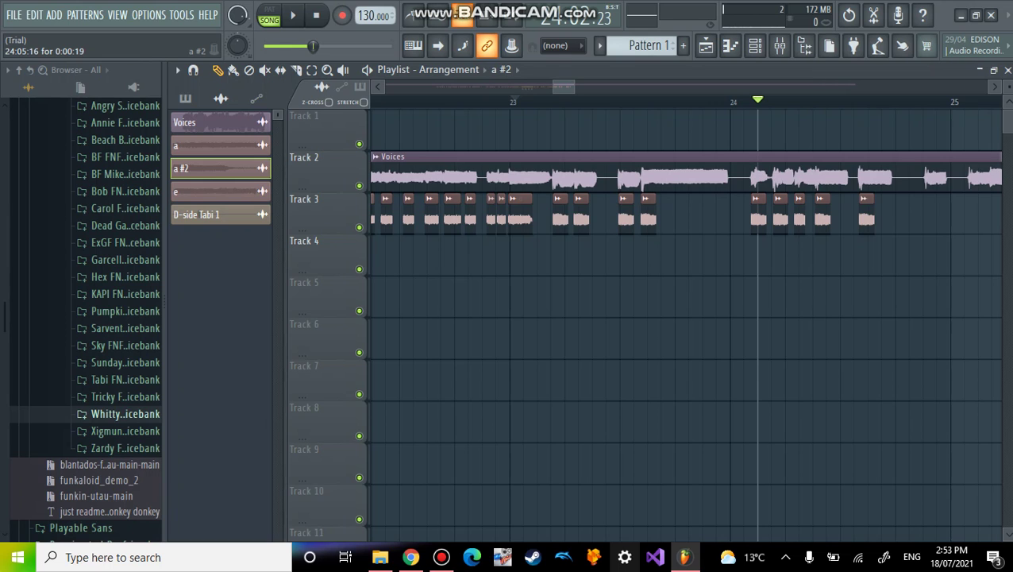
Step: Rework the third and fourth a #2 clips of bar 24 into three short back-to-back clips and play the bar back
drag(564, 87, 574, 87)
click(441, 101)
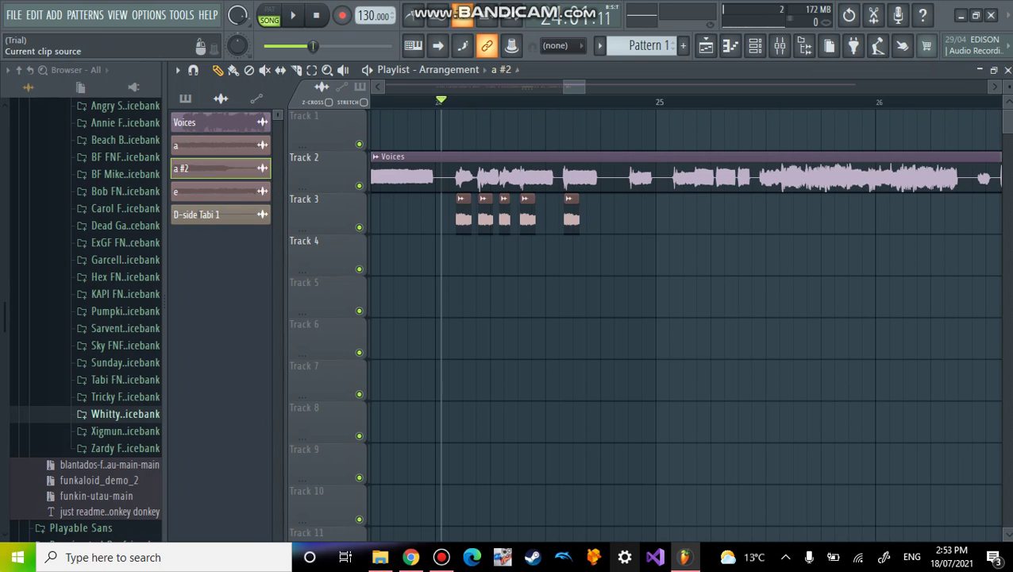
click(292, 16)
key(space)
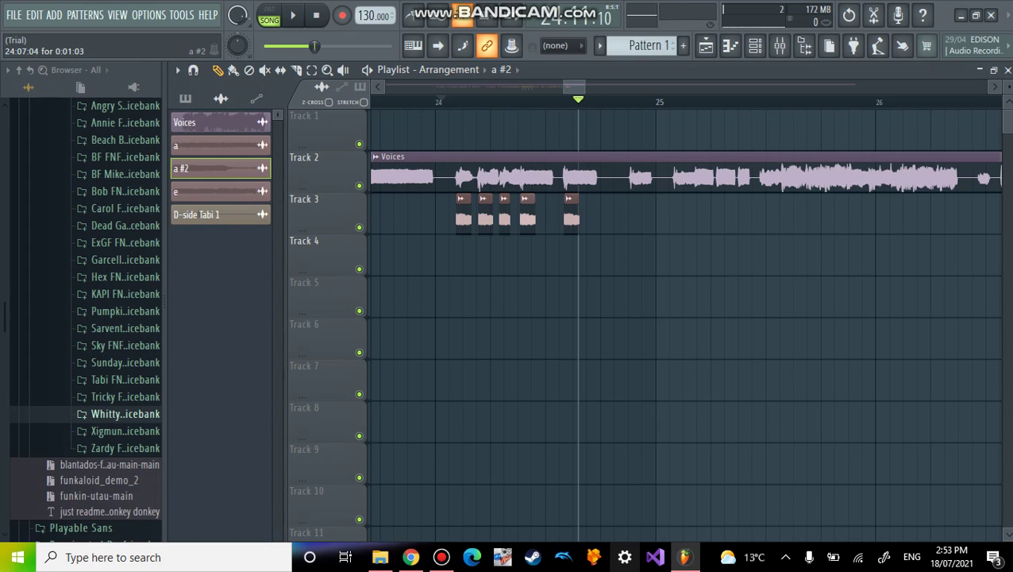
drag(728, 214, 519, 215)
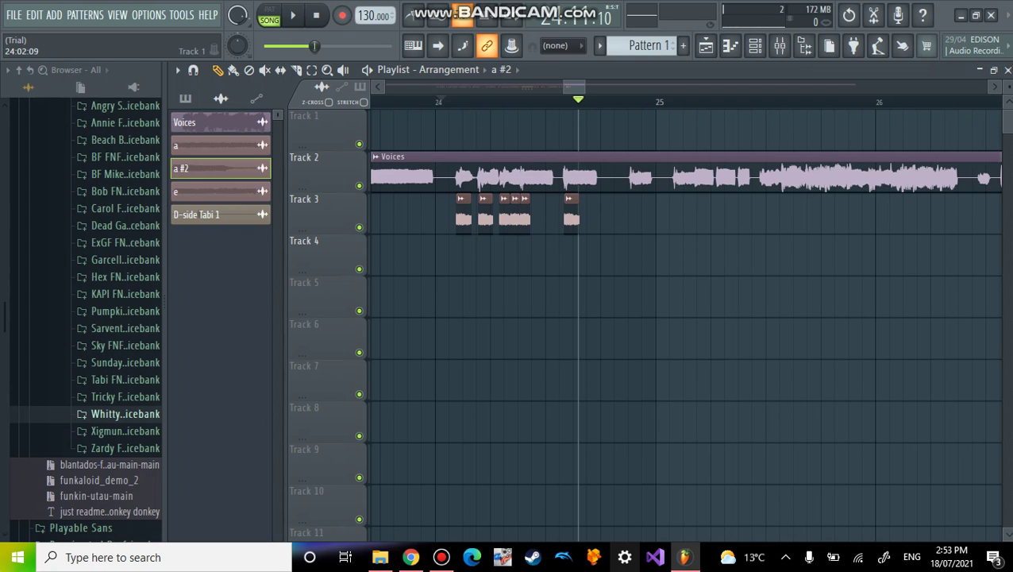
key(space)
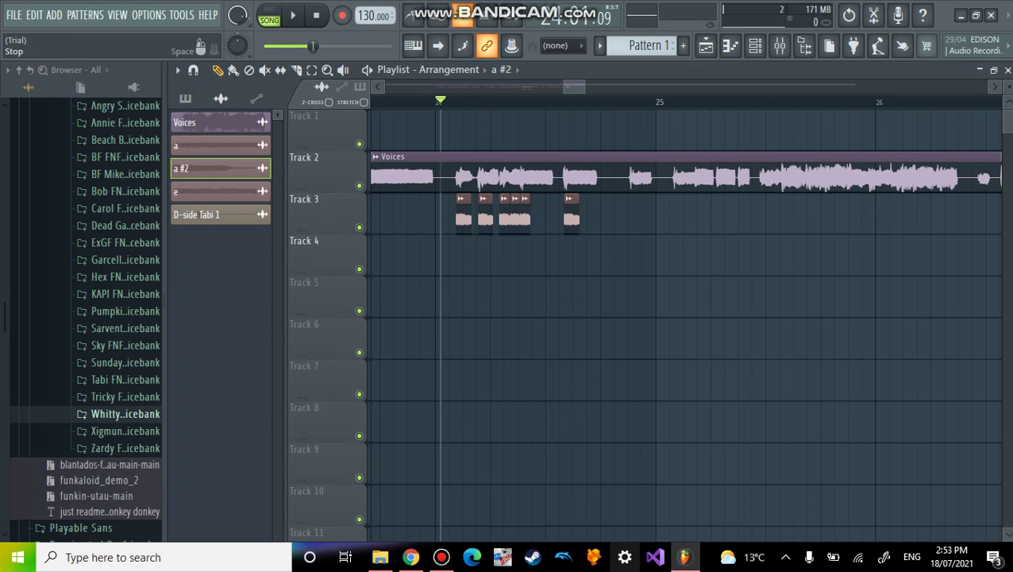
key(space)
key(space)
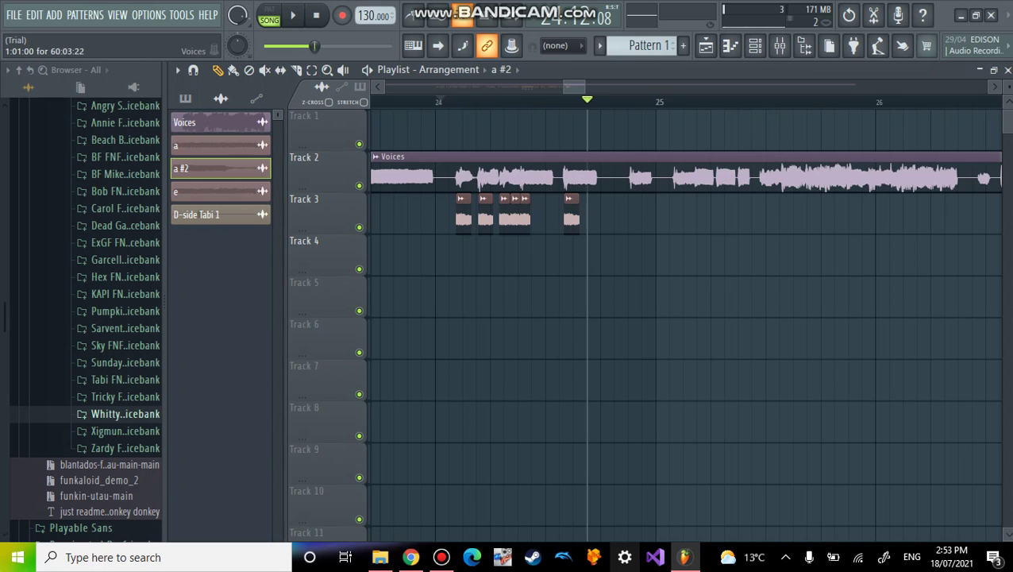
Step: Place one a #2 clip at the end of bar 24 and four in the first half of bar 25 on Track 3
click(637, 214)
click(697, 214)
drag(696, 215, 745, 214)
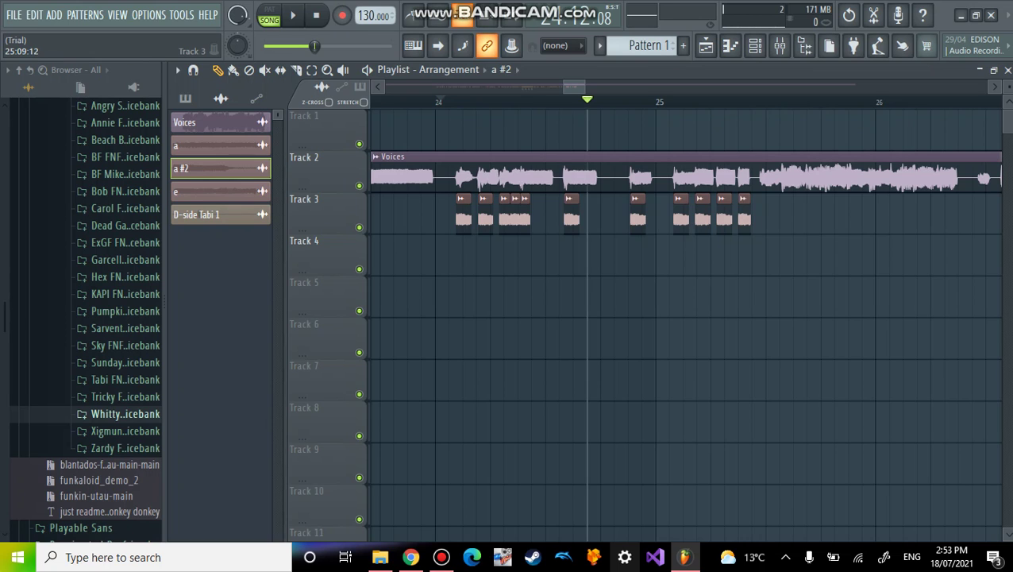
Step: Add two a #2 clips under the start of bar 25's long vocal section and a short one just before bar 26
drag(574, 87, 584, 86)
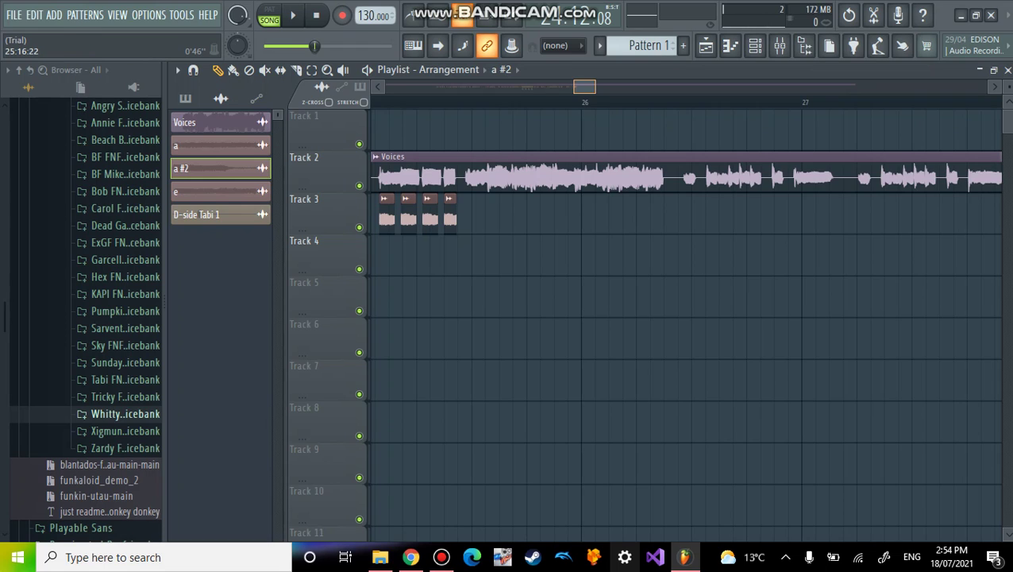
scroll(582, 176, left, 3)
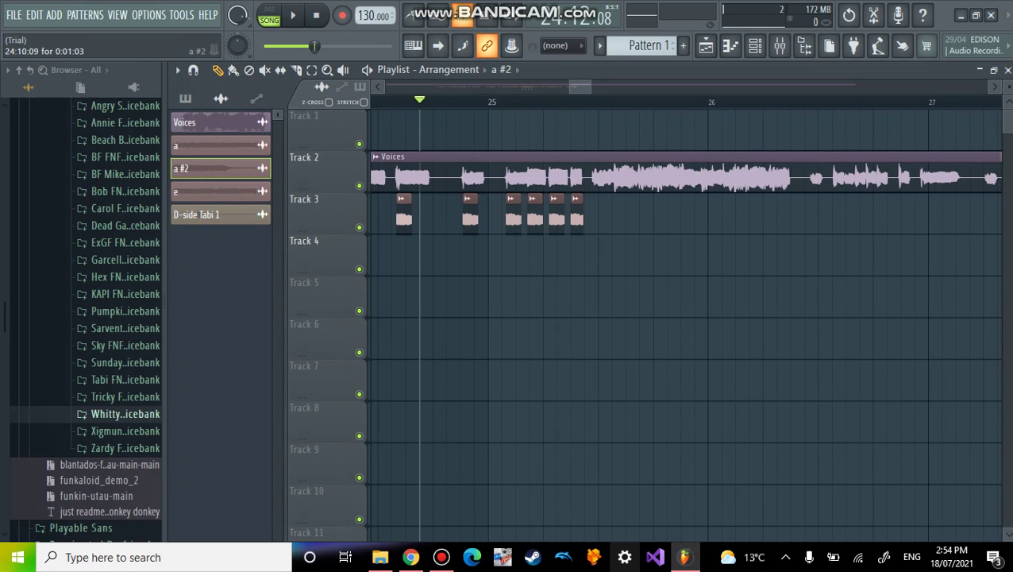
mouse_move(617, 214)
mouse_down()
mouse_move(594, 214)
mouse_move(622, 214)
mouse_up()
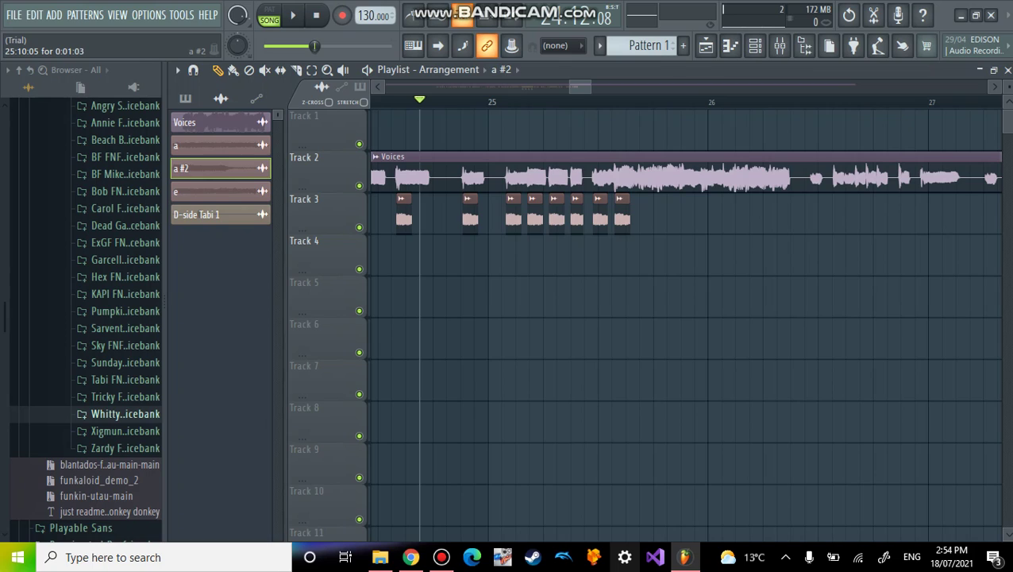
drag(714, 214, 704, 214)
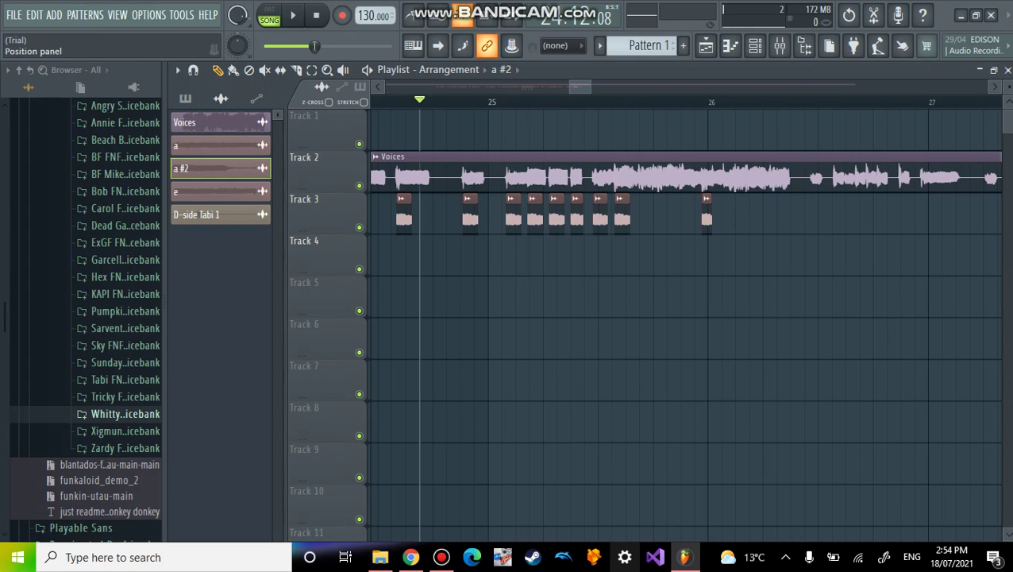
Step: Play the arrangement from bar 22 and replay bar 25 to compare the Track 3 clips with the Voices track
drag(419, 101, 371, 100)
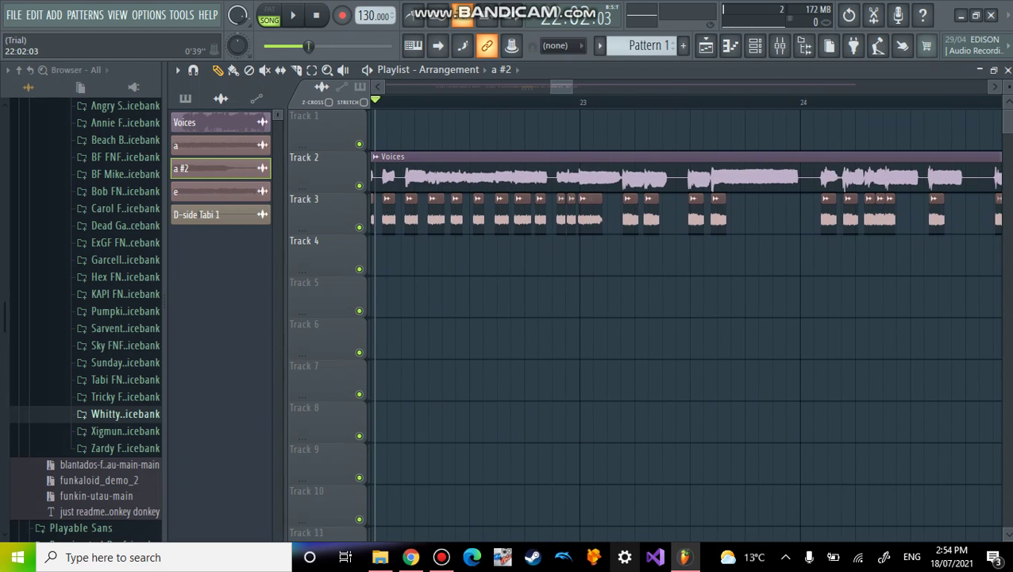
click(293, 15)
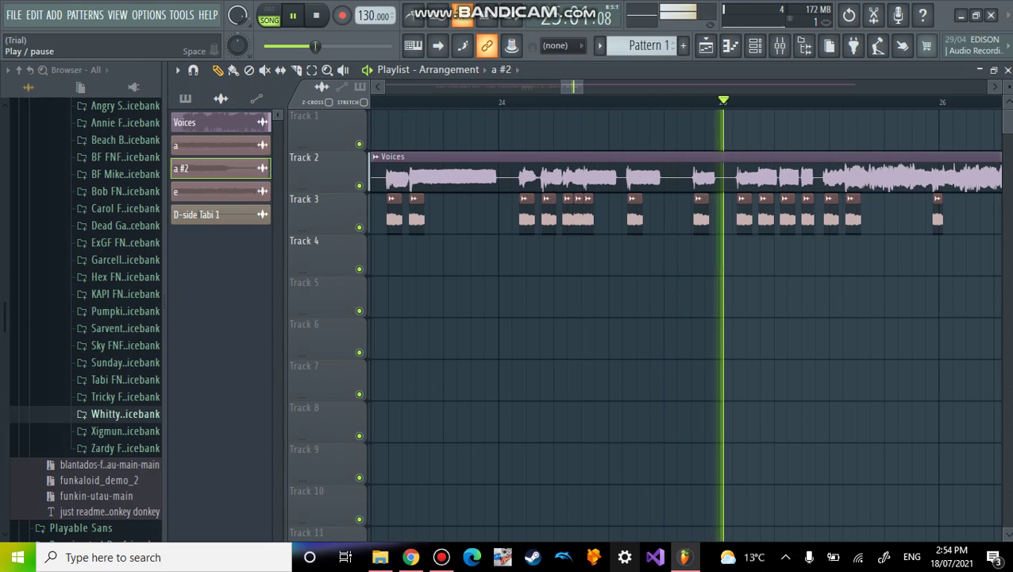
click(292, 15)
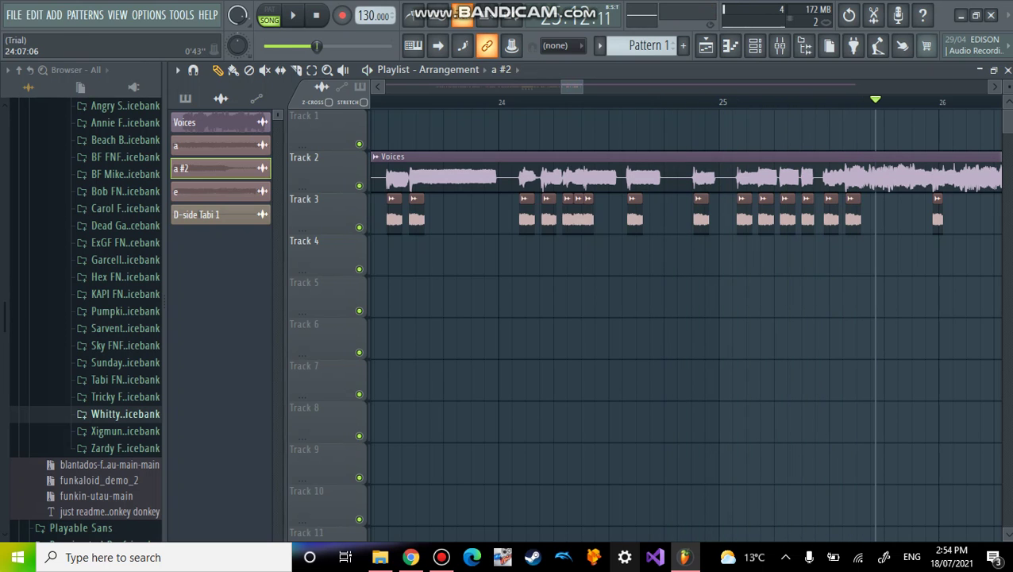
drag(575, 86, 583, 86)
click(504, 101)
click(292, 15)
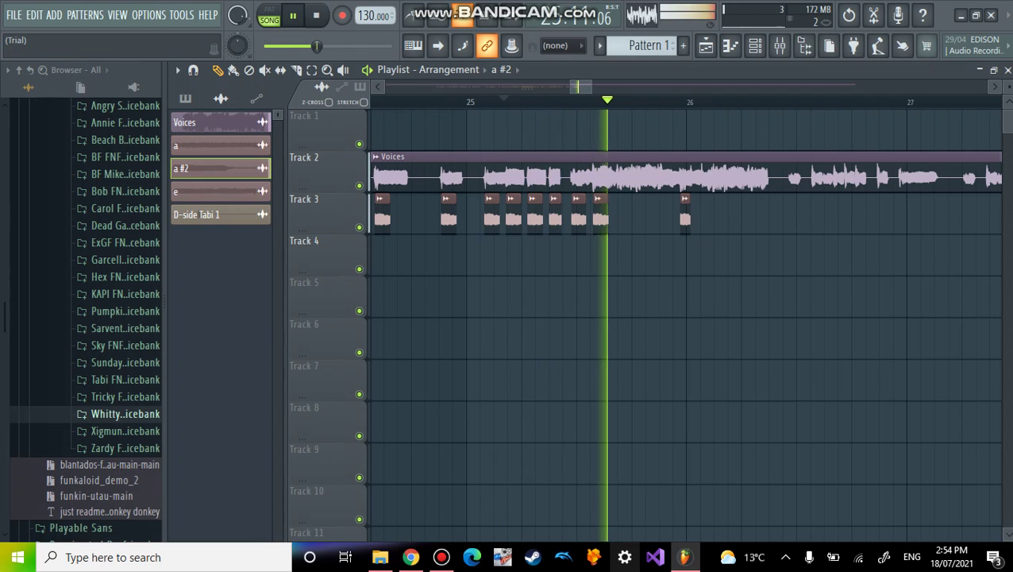
click(292, 15)
click(519, 101)
key(space)
key(space)
key(space)
key(space)
Step: Place an a #2 clip at about 25:11:23 on Track 3, lengthen it slightly, and replay the passage
click(627, 216)
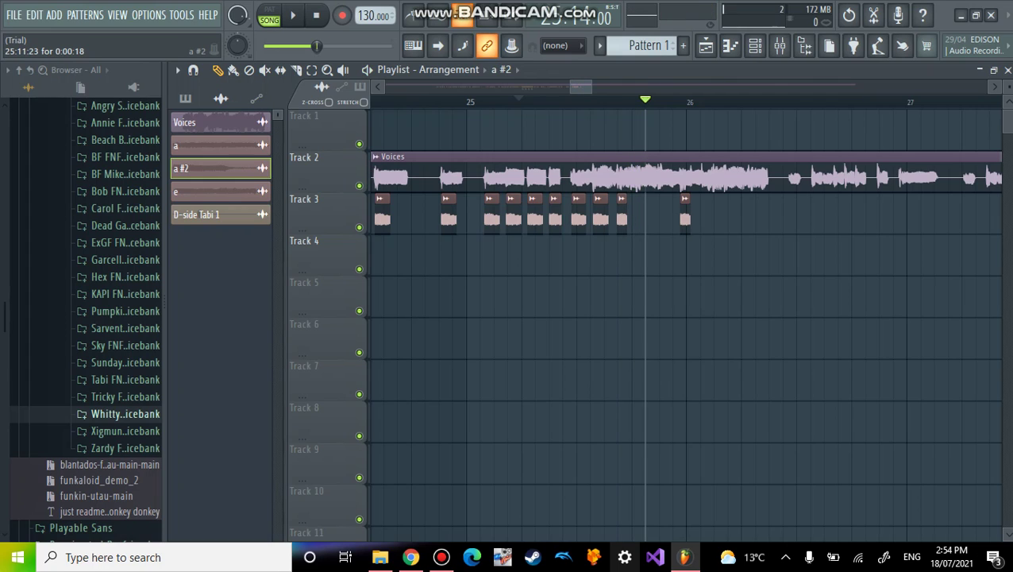
drag(626, 216, 630, 216)
click(517, 101)
key(space)
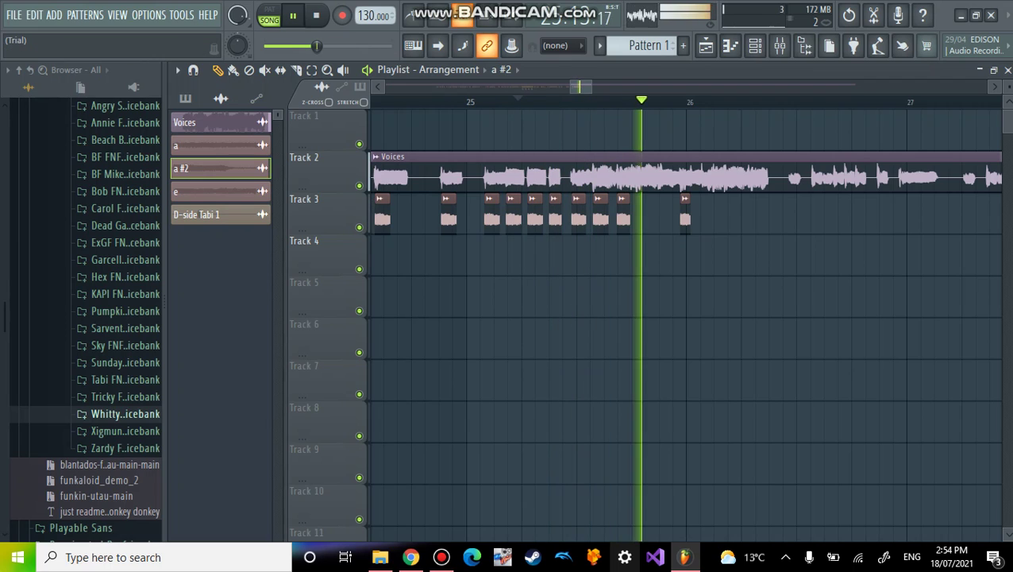
key(space)
Step: Fill the remaining gap before bar 26 on Track 3 with two more a #2 clips, playing back after each
drag(640, 216, 636, 216)
click(498, 100)
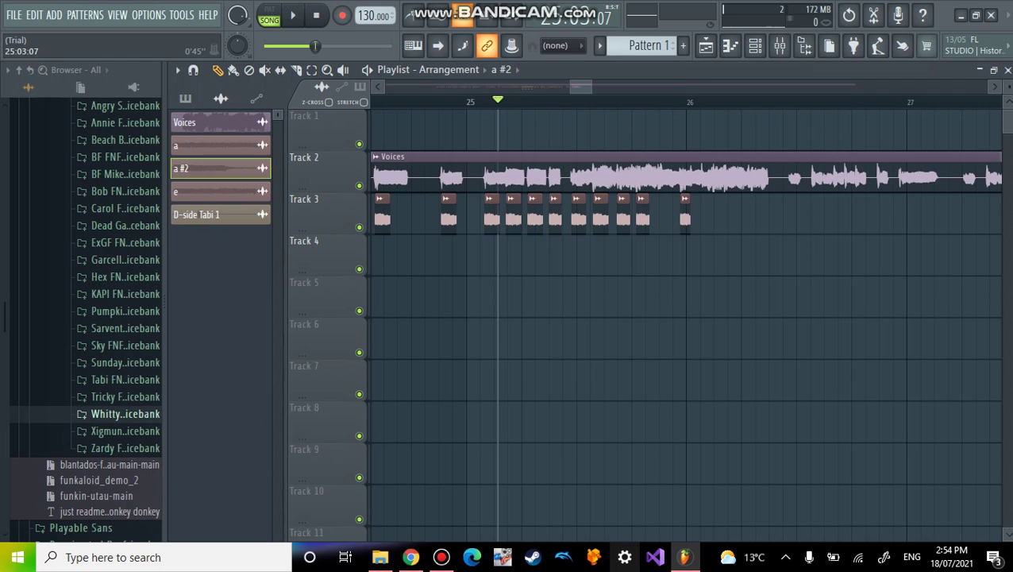
key(space)
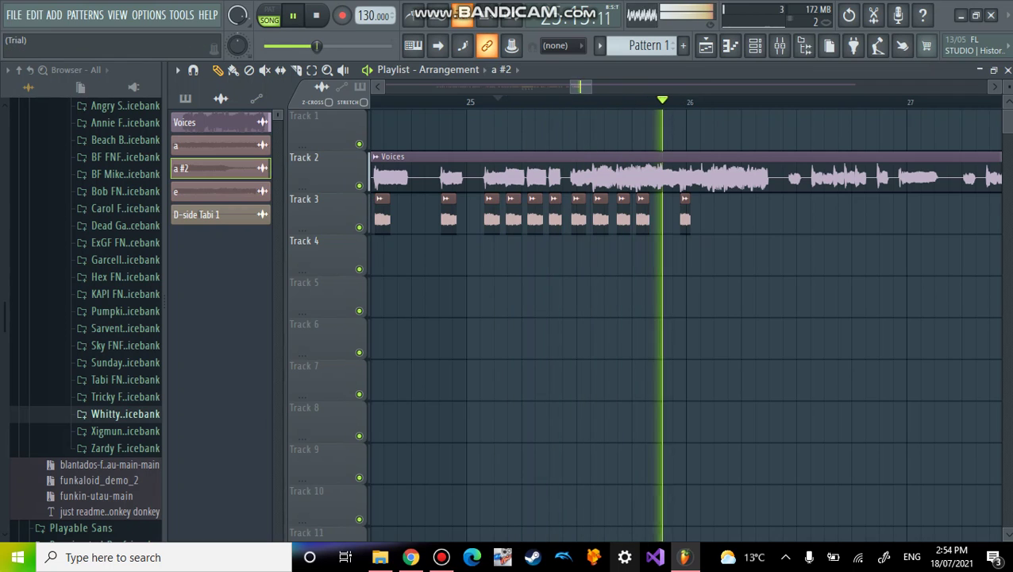
key(space)
drag(690, 216, 658, 216)
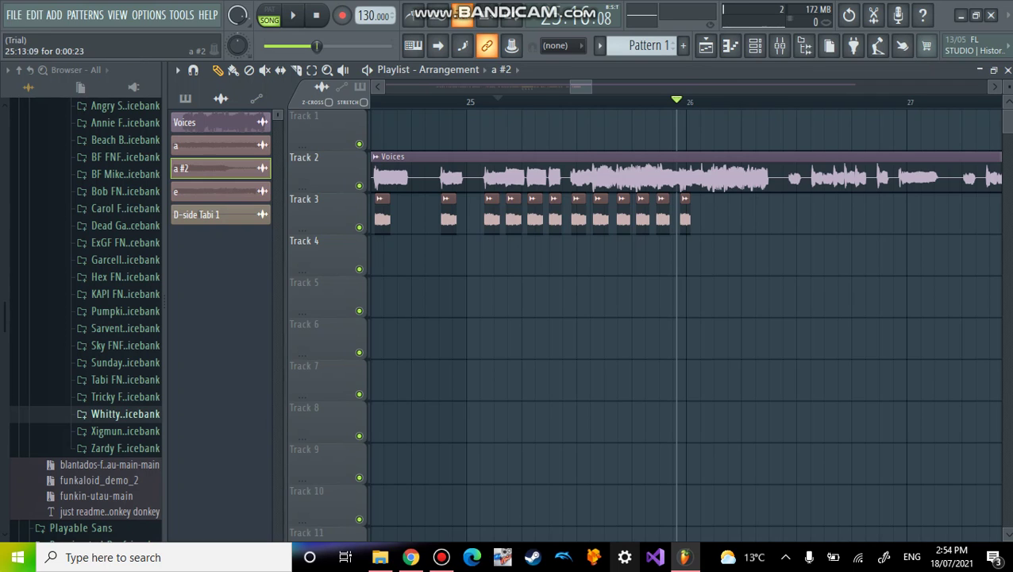
click(518, 101)
key(space)
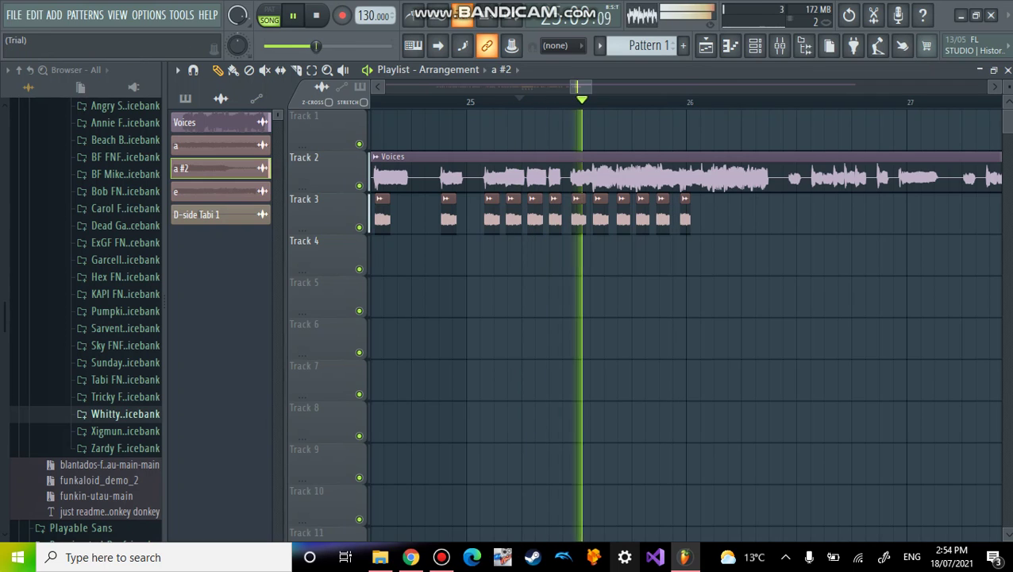
key(space)
Step: Place an a #2 clip just after the start of bar 26 on Track 3 and play back from bar 25
click(723, 216)
drag(728, 215, 704, 216)
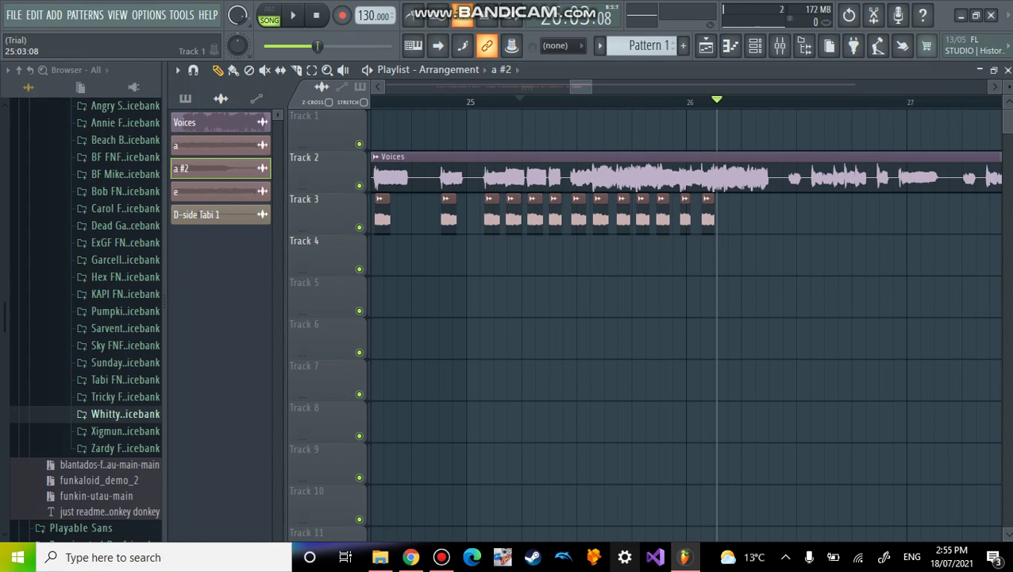
click(292, 16)
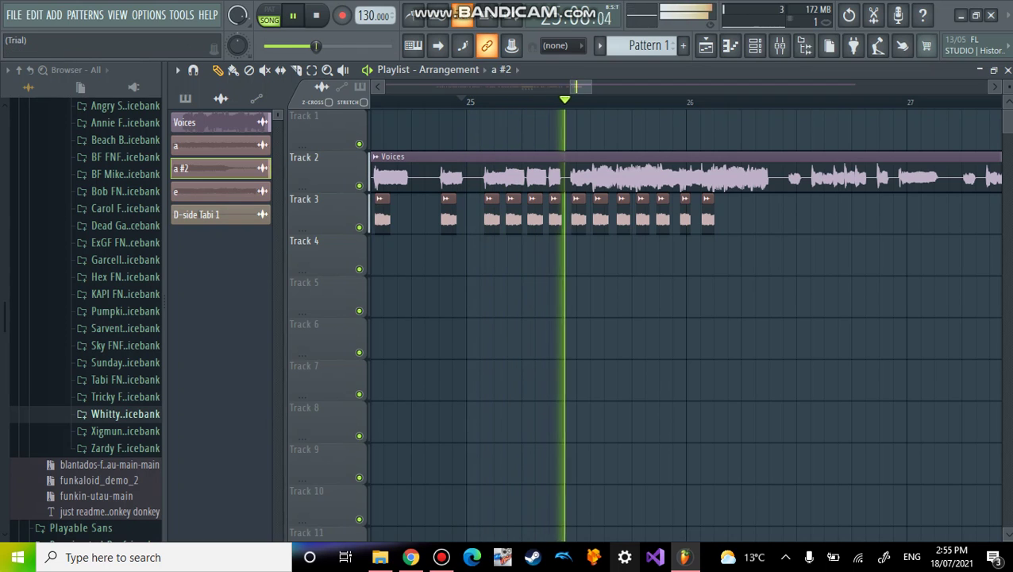
key(space)
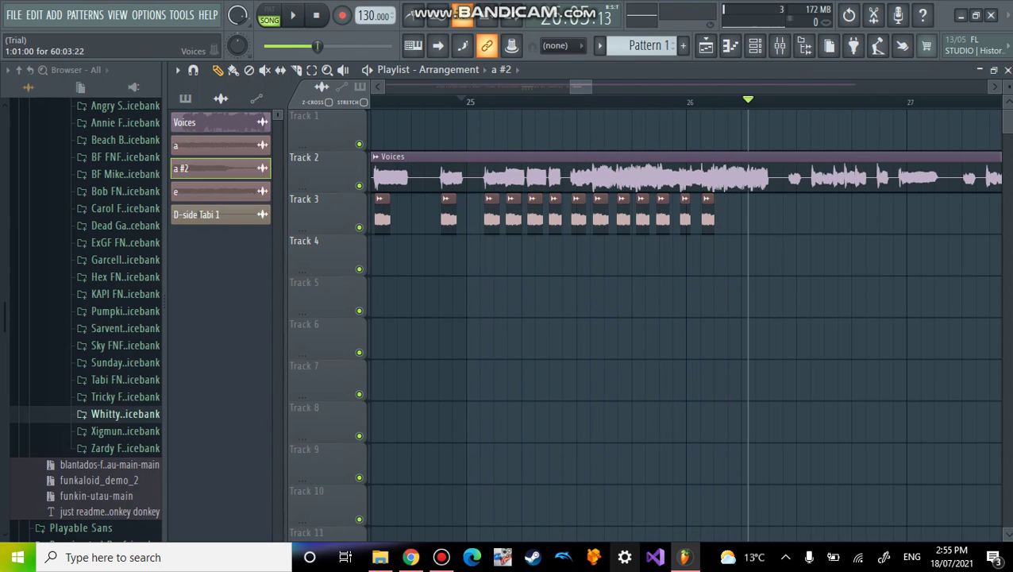
drag(761, 215, 749, 215)
click(630, 101)
key(space)
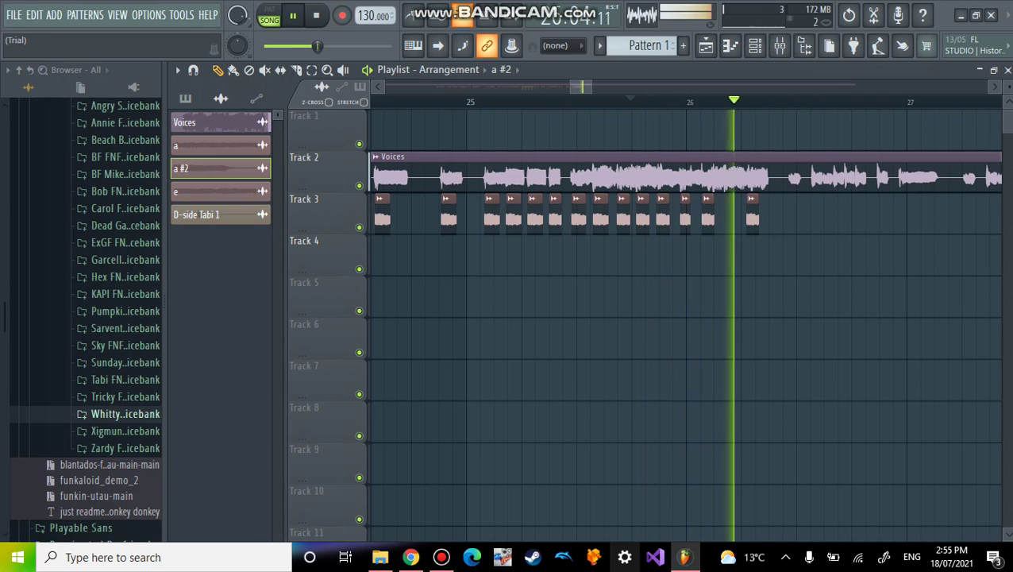
key(space)
right_click(752, 215)
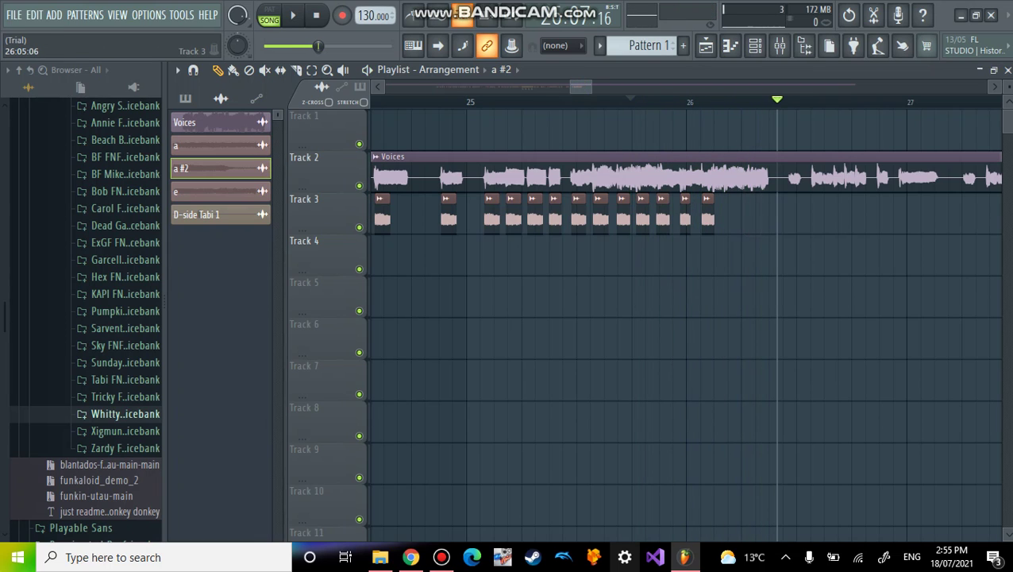
Step: Place another a #2 clip right after the first full clip of bar 26 on Track 3 and play back from bar 25
click(729, 214)
drag(731, 214, 728, 214)
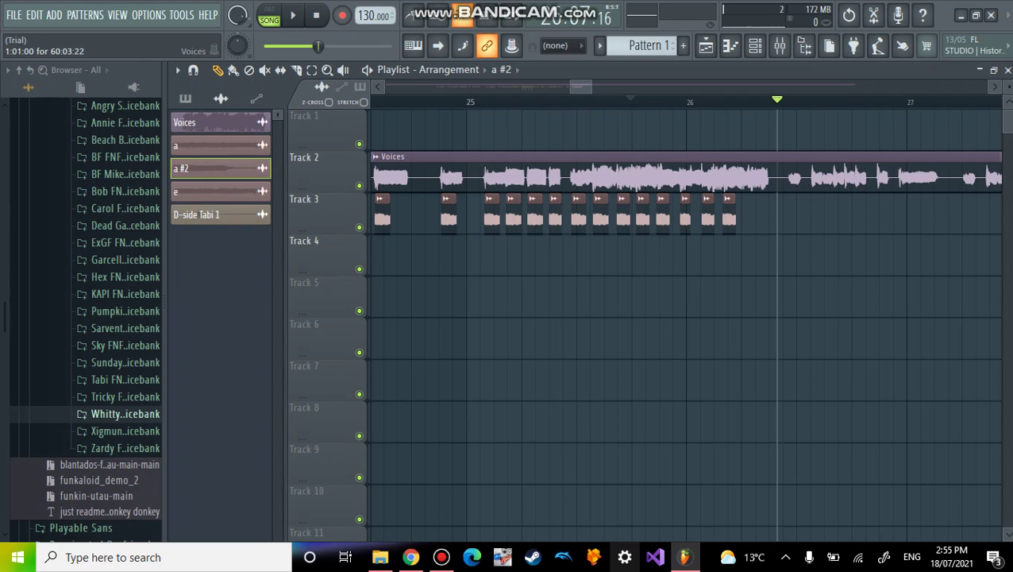
click(467, 101)
key(space)
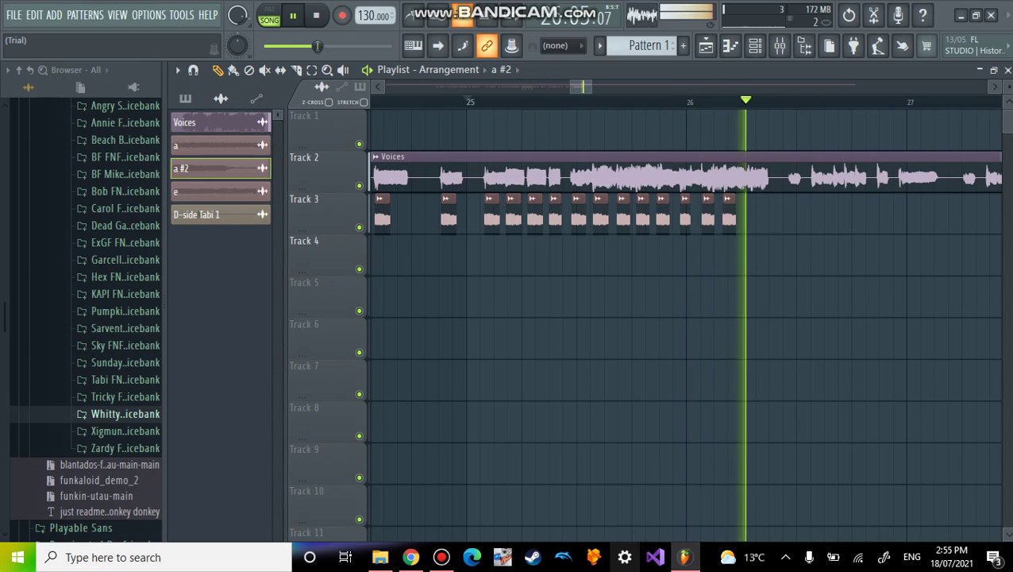
key(space)
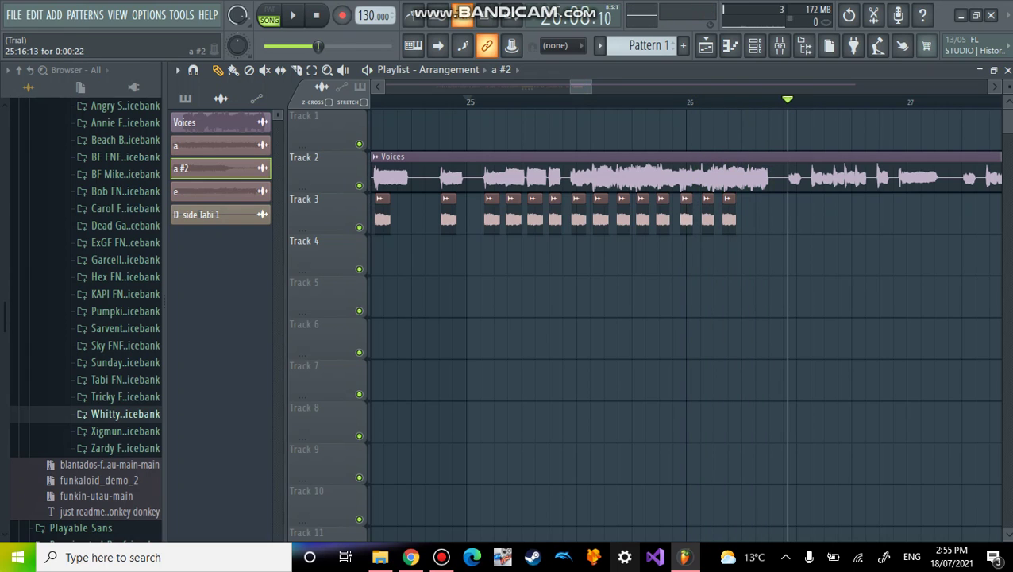
Step: Play back the Track 3 clips from just before bar 25 into bar 26 to compare them with Voices
click(453, 101)
key(space)
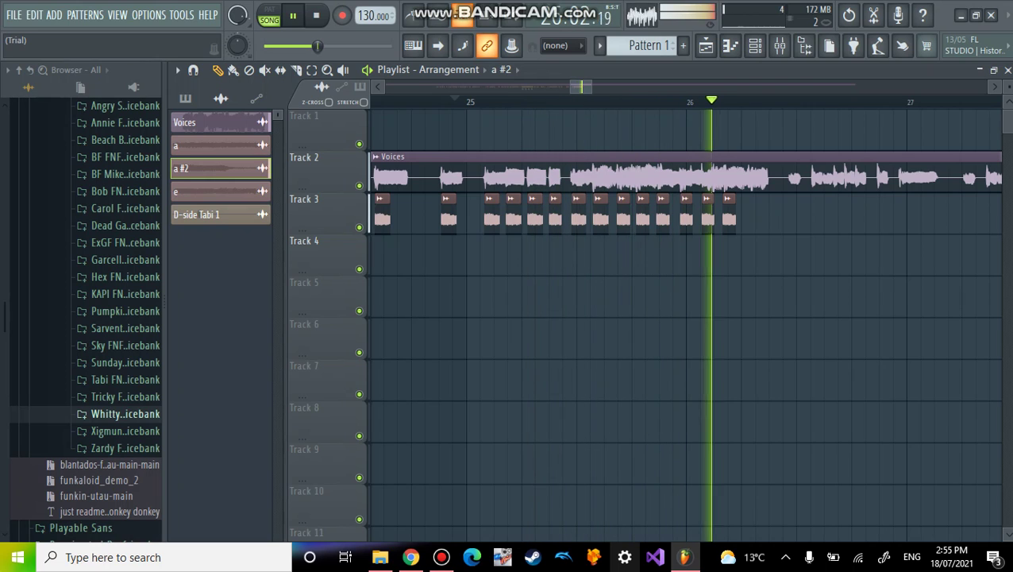
key(space)
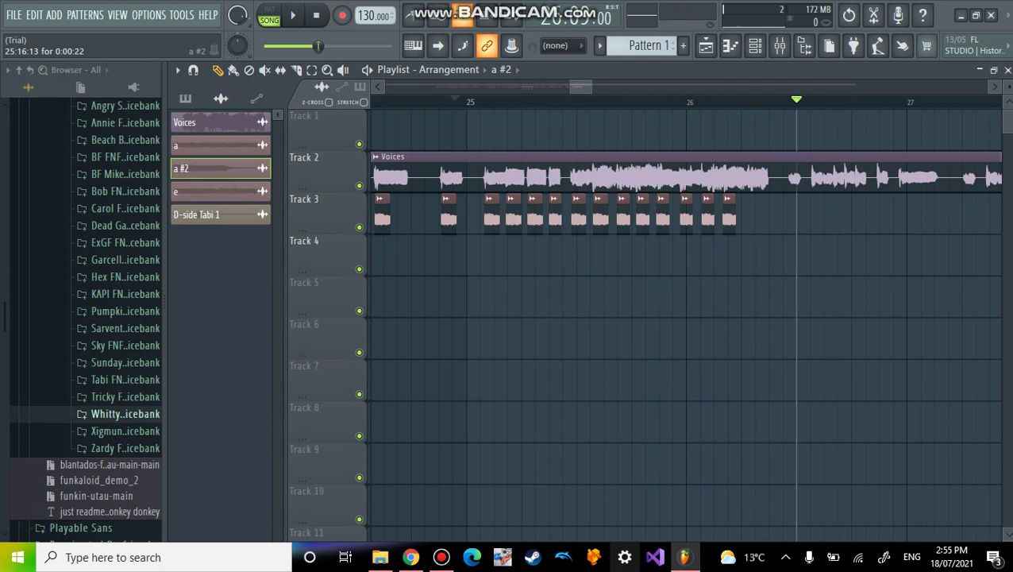
Step: Place a clip of the a sample on Track 4 just past the middle of bar 25, under the matching Track 3 clip, and play back
click(214, 146)
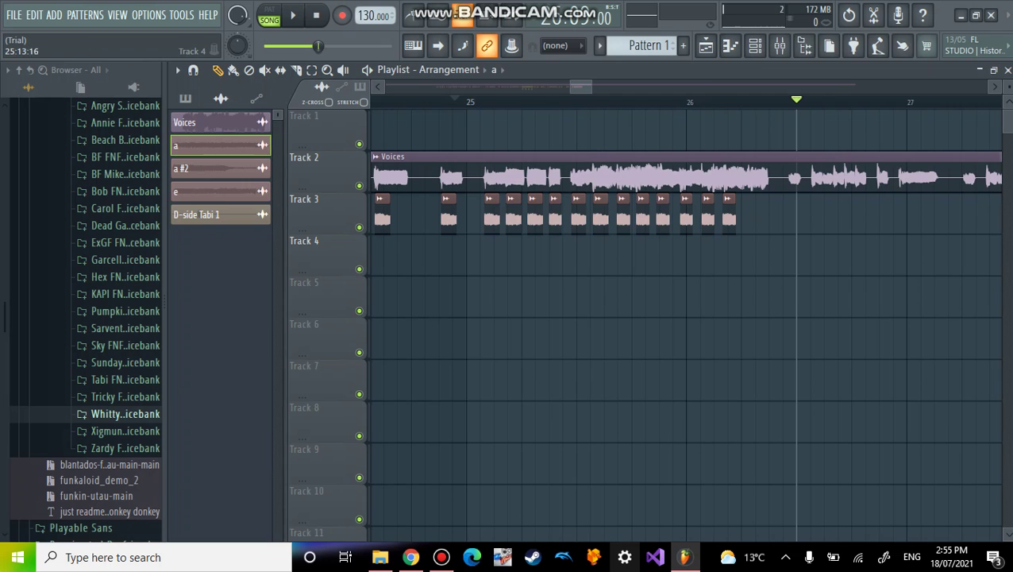
click(510, 102)
key(space)
key(space)
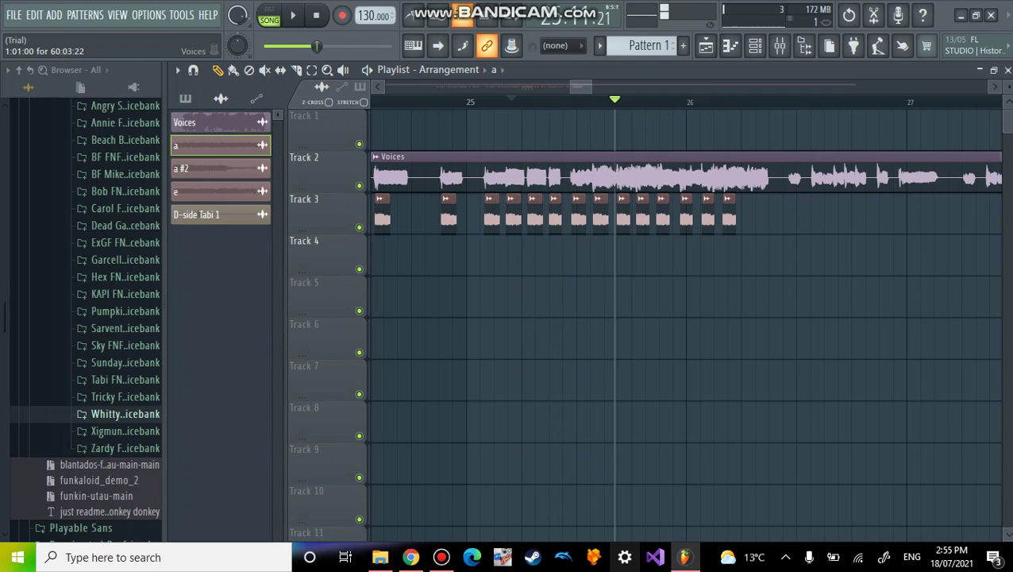
click(515, 101)
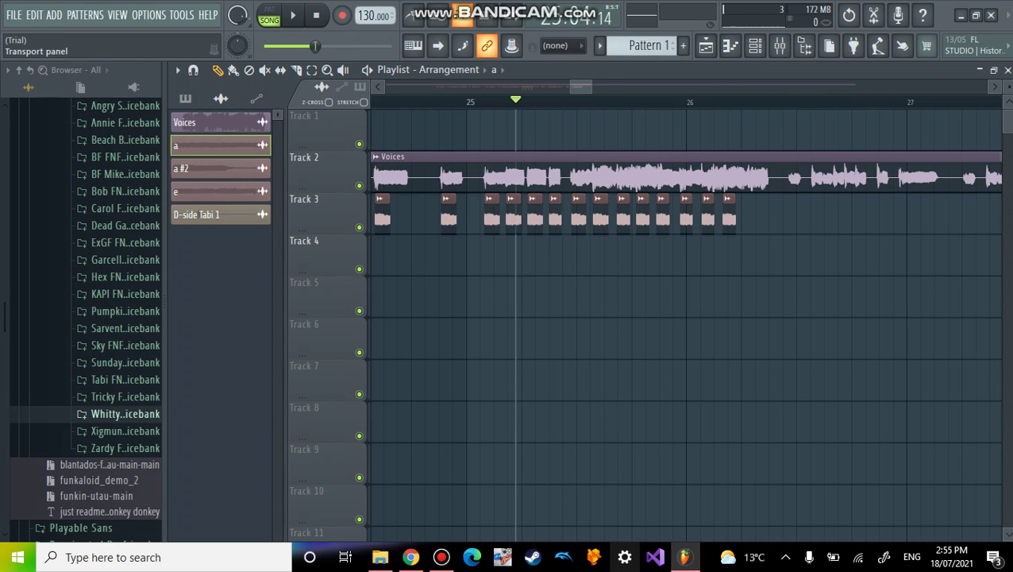
key(space)
key(space)
click(611, 256)
drag(611, 256, 602, 256)
key(space)
key(space)
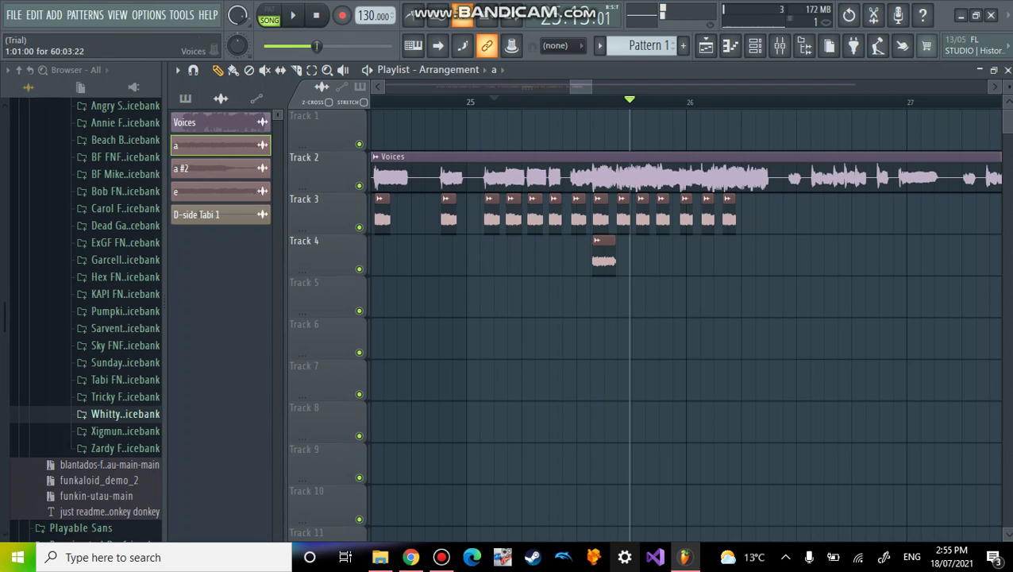
Step: Shorten the first a clip on Track 4, place a second one right after it, and replay from bar 25
drag(644, 256, 622, 256)
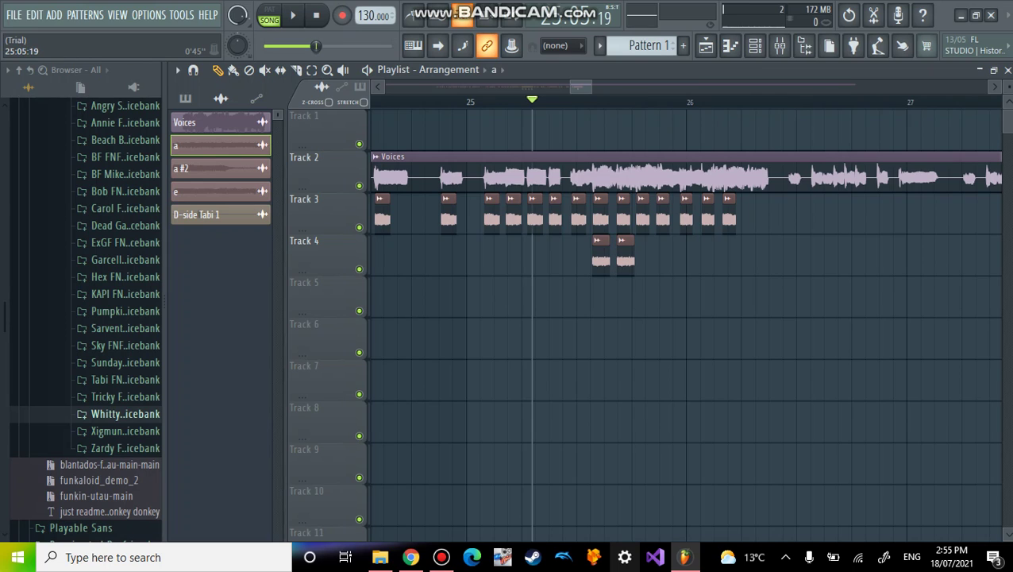
key(space)
key(space)
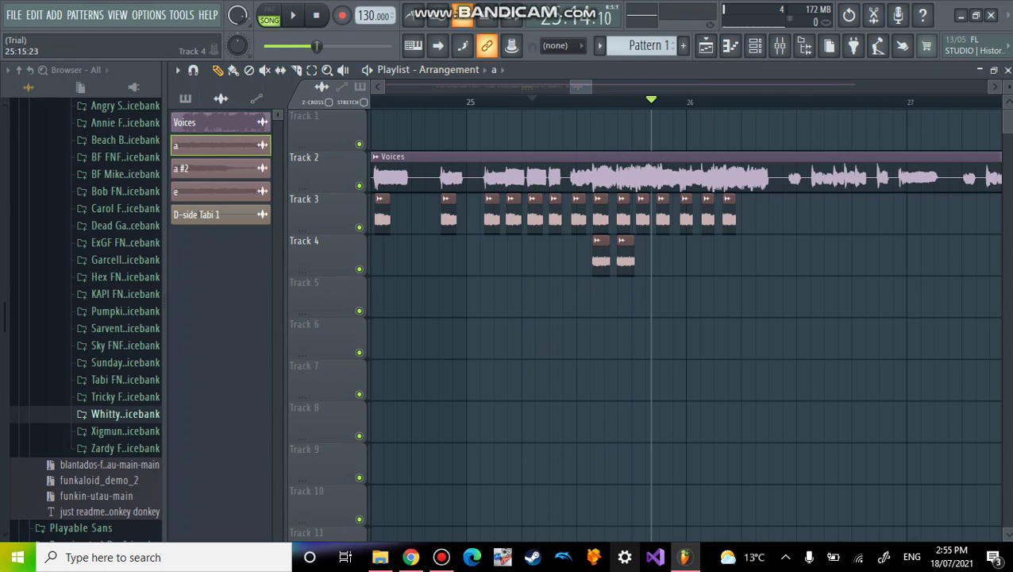
drag(584, 86, 587, 86)
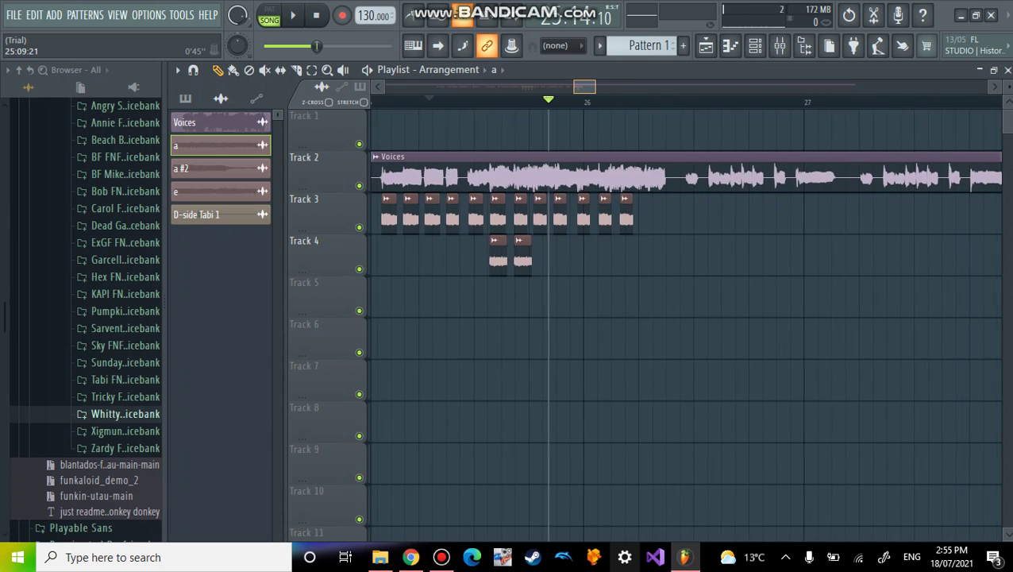
double_click(603, 216)
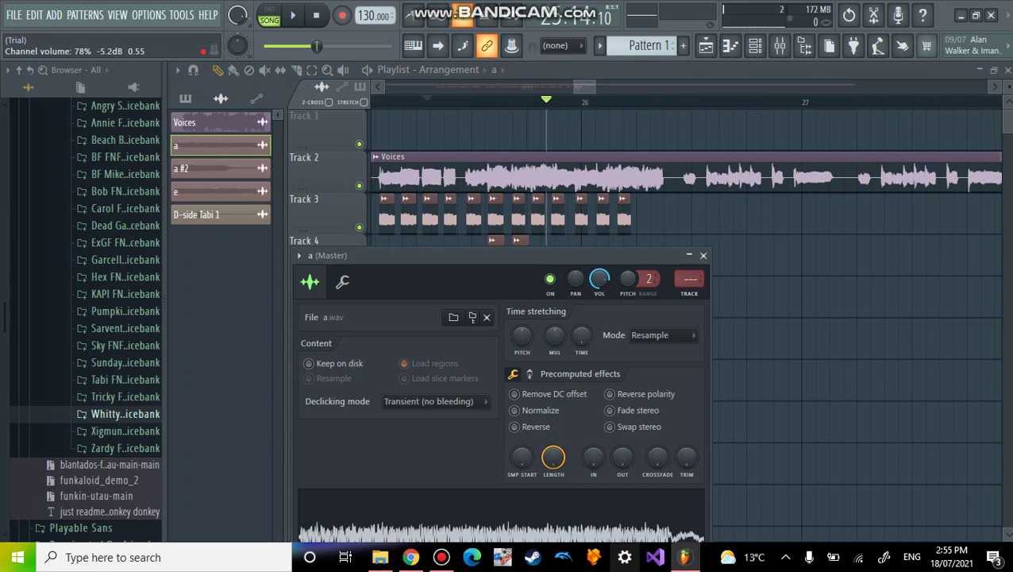
click(702, 256)
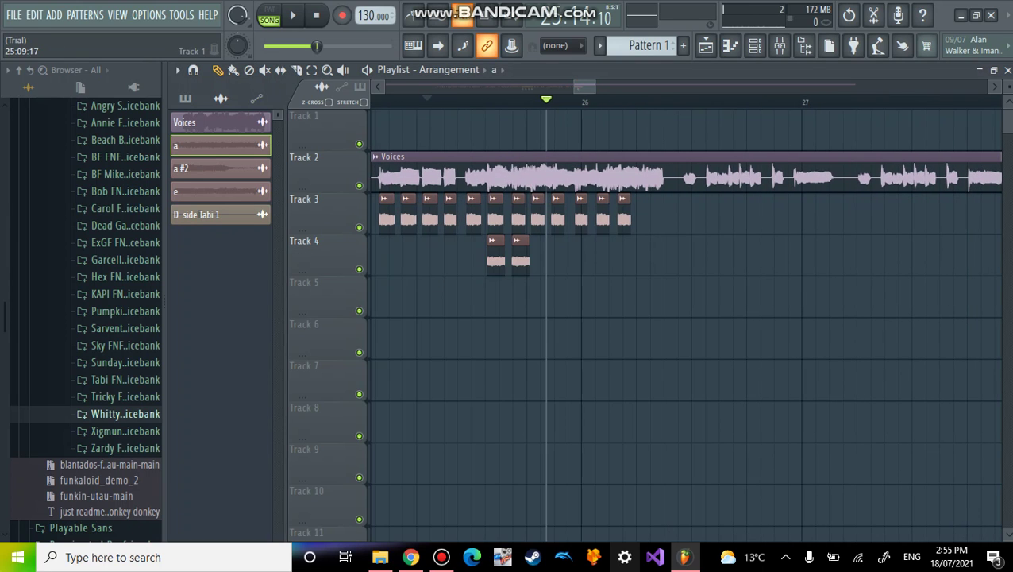
Step: Place a third a clip on Track 4 under the next Track 3 clip, trim the second one, and replay the passage
click(452, 101)
key(space)
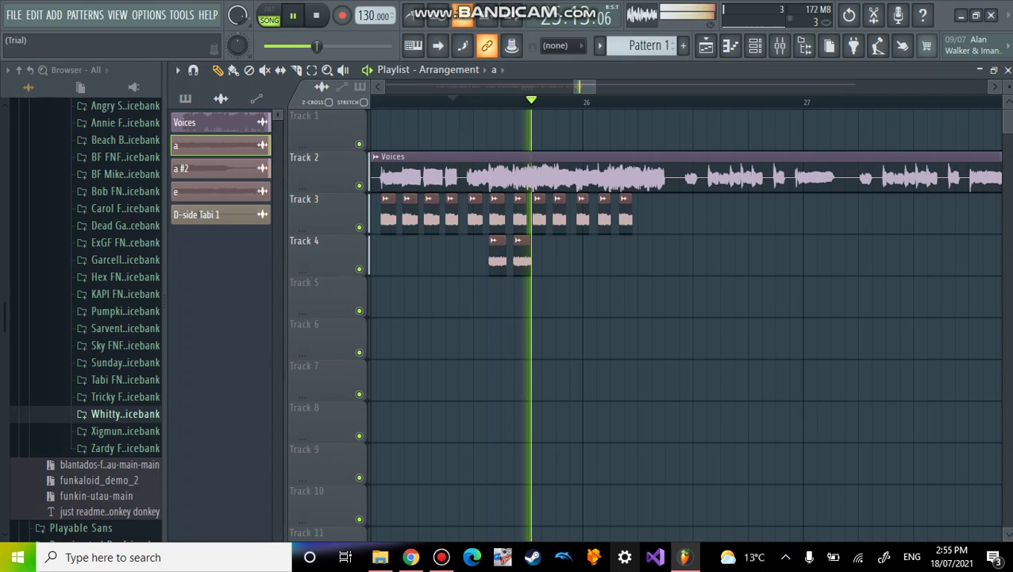
key(space)
key(space)
drag(544, 258, 539, 258)
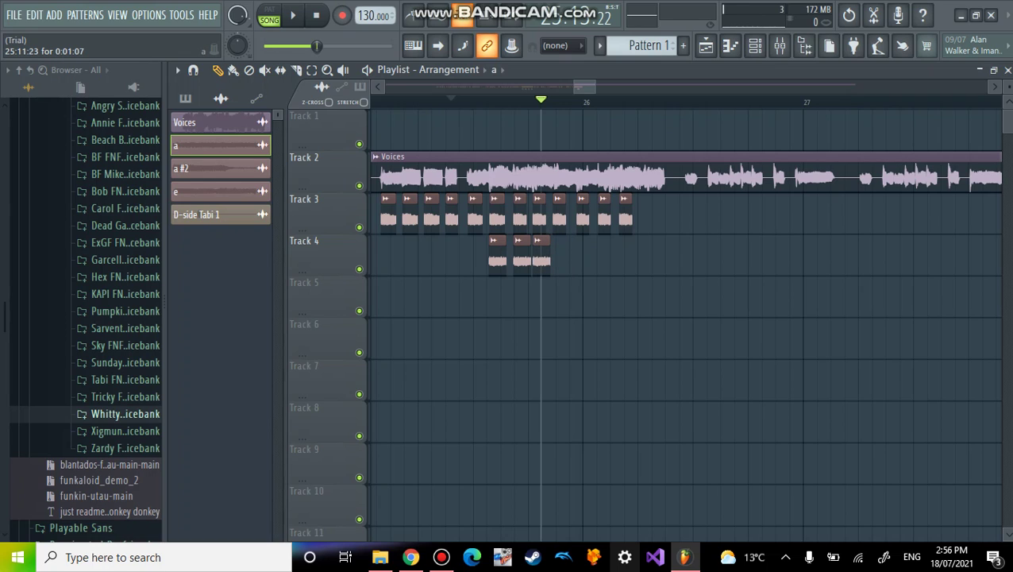
click(461, 102)
key(space)
key(space)
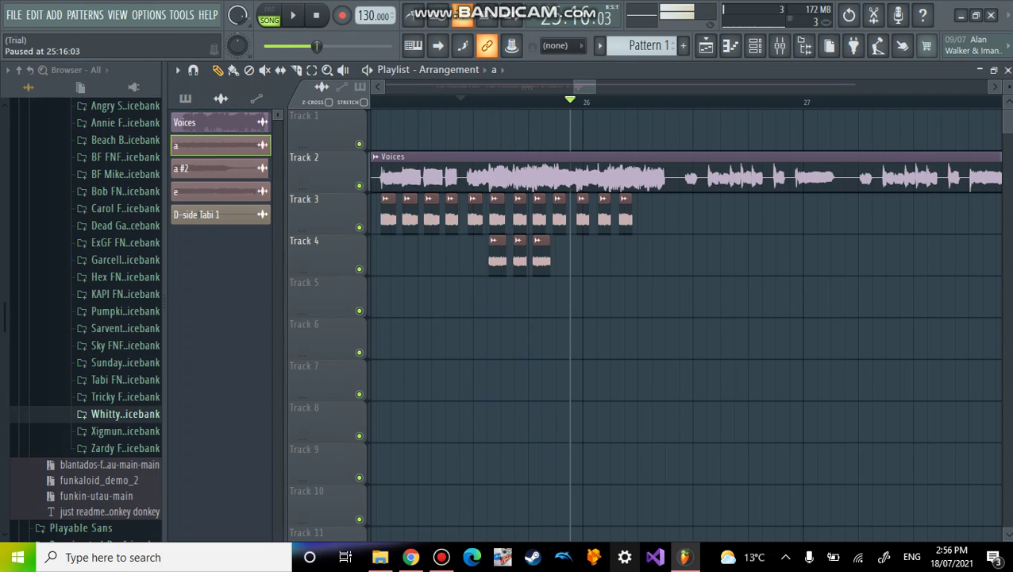
Step: Place a fourth a clip at 25:14:23 on Track 4, shorten it to 0:00:23, and play back
drag(590, 258, 564, 258)
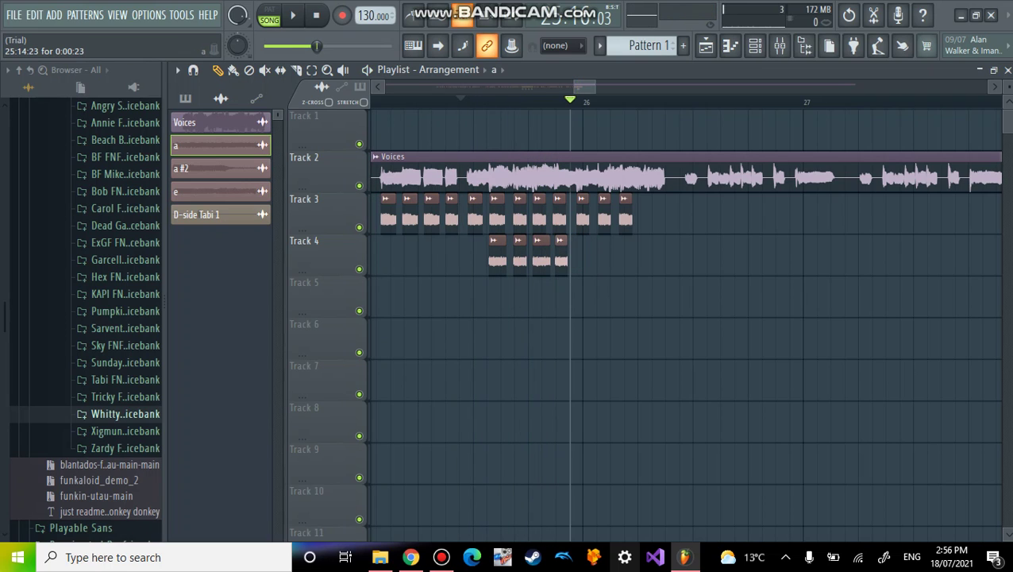
key(space)
key(space)
Step: Place a fifth a clip on Track 4 at the start of bar 26 and replay from the middle of bar 25
drag(620, 258, 584, 258)
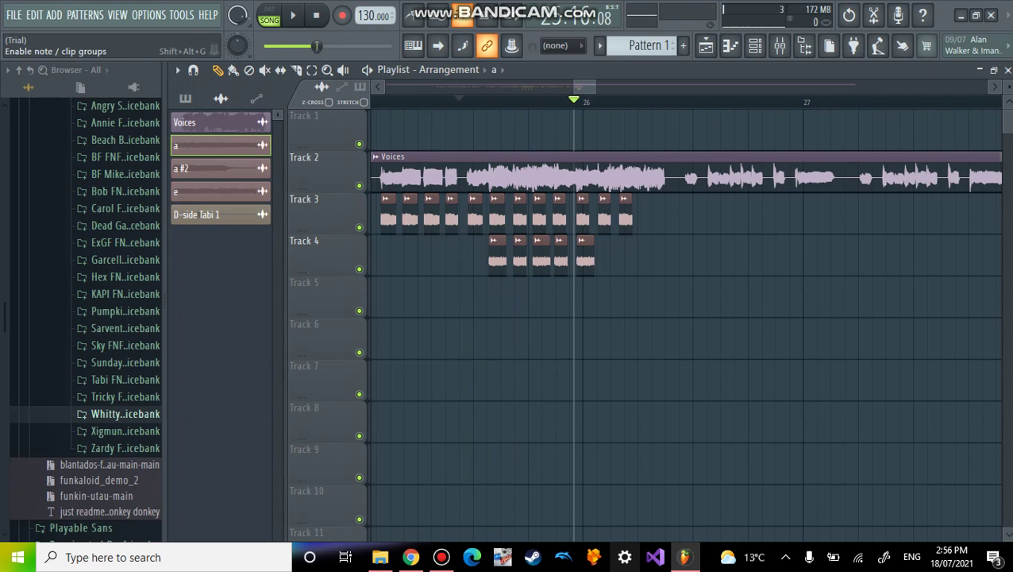
click(447, 101)
key(space)
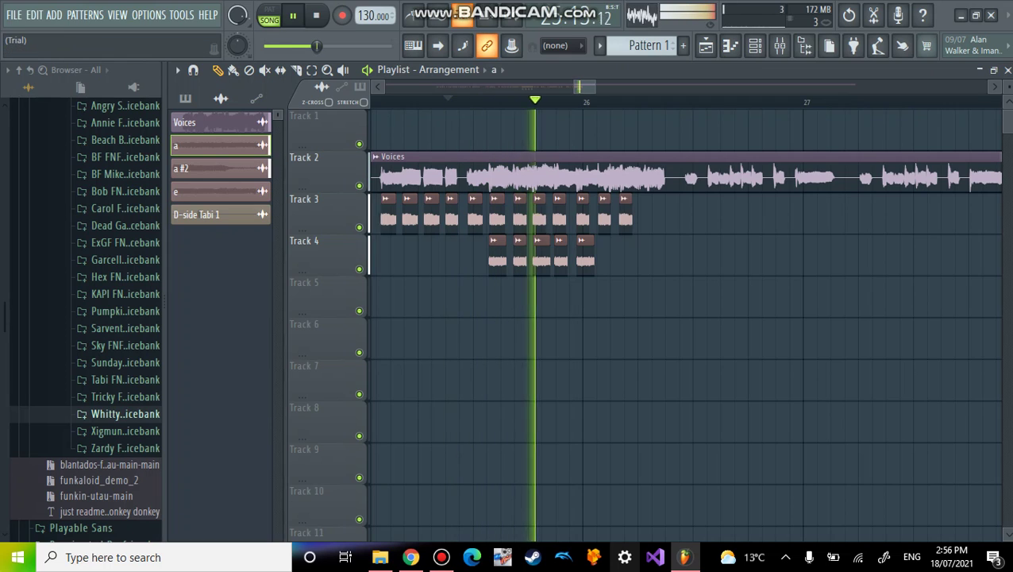
key(space)
Step: Trim the a clip at the start of bar 26 on Track 4, place another right after it, and play back
drag(658, 258, 607, 258)
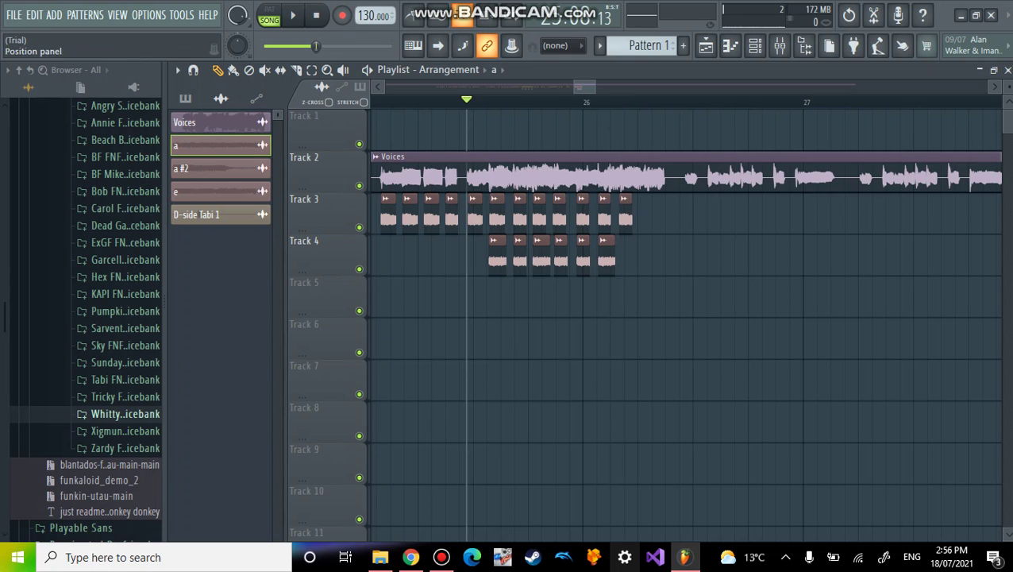
key(space)
key(space)
Step: Place two more a clips on Track 4 at 26:03:17 and 26:05:06, each 0:01:07 long, and replay the passage
drag(676, 258, 631, 258)
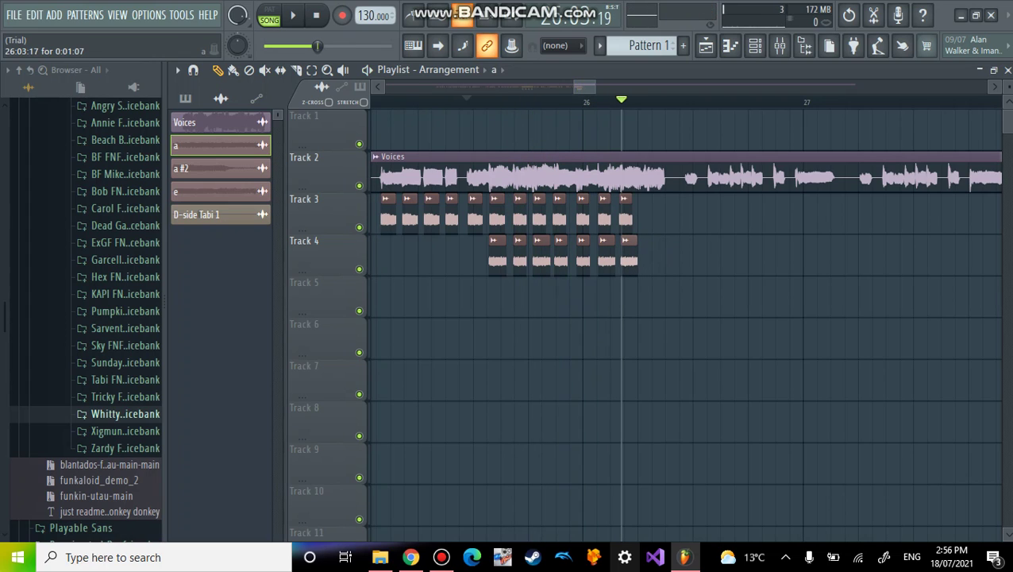
drag(708, 258, 650, 258)
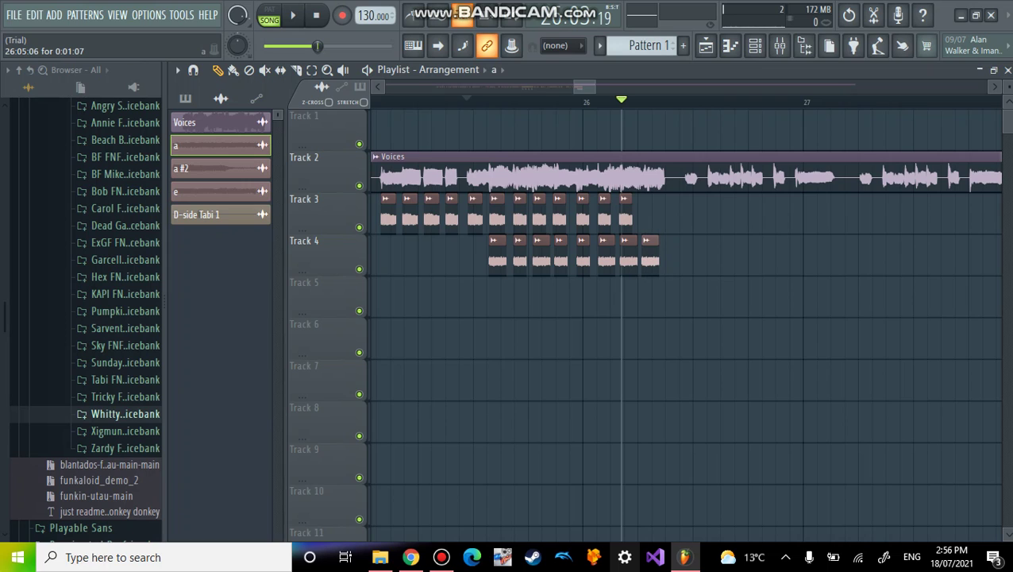
click(471, 100)
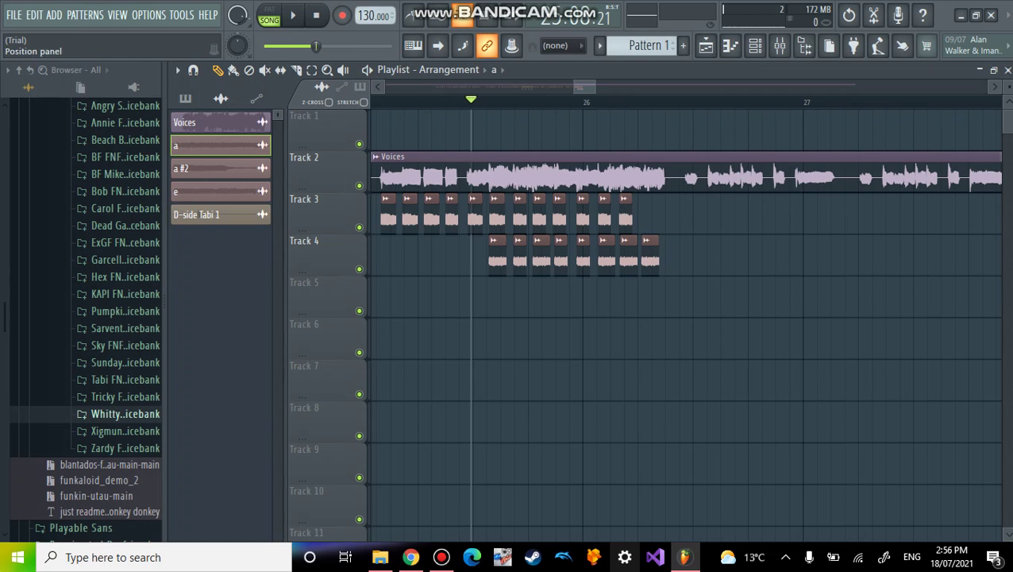
key(space)
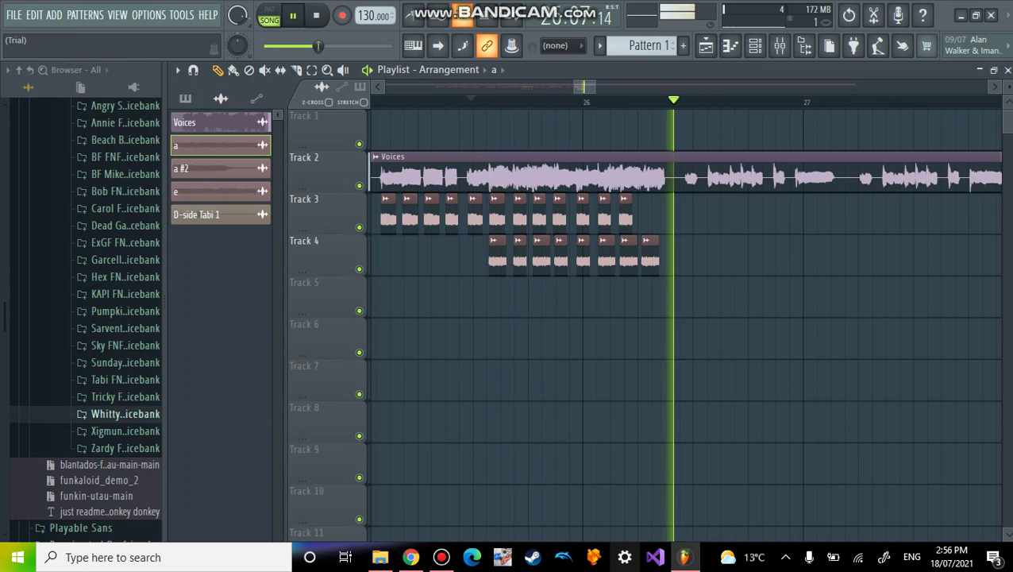
key(space)
Step: Listen to the Voices track from the second half of bar 26 up to bar 40, following its waveform
drag(584, 87, 591, 86)
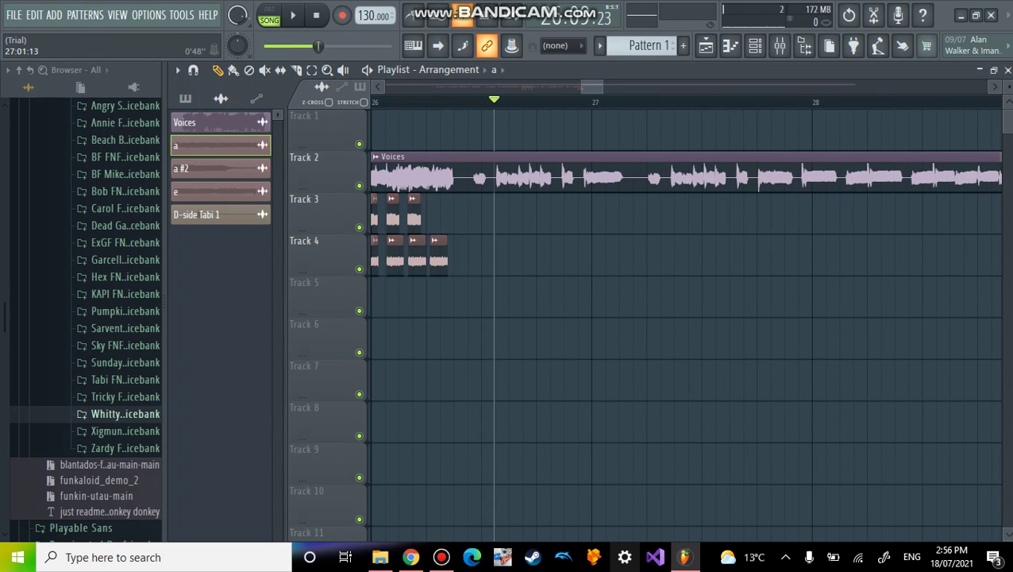
scroll(686, 317, right, 4)
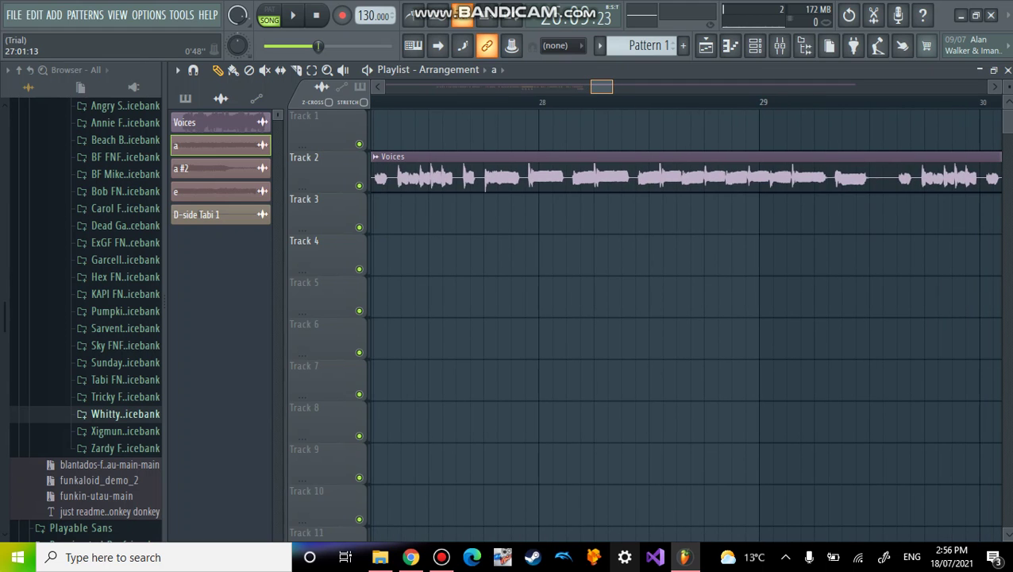
drag(603, 87, 595, 87)
click(293, 15)
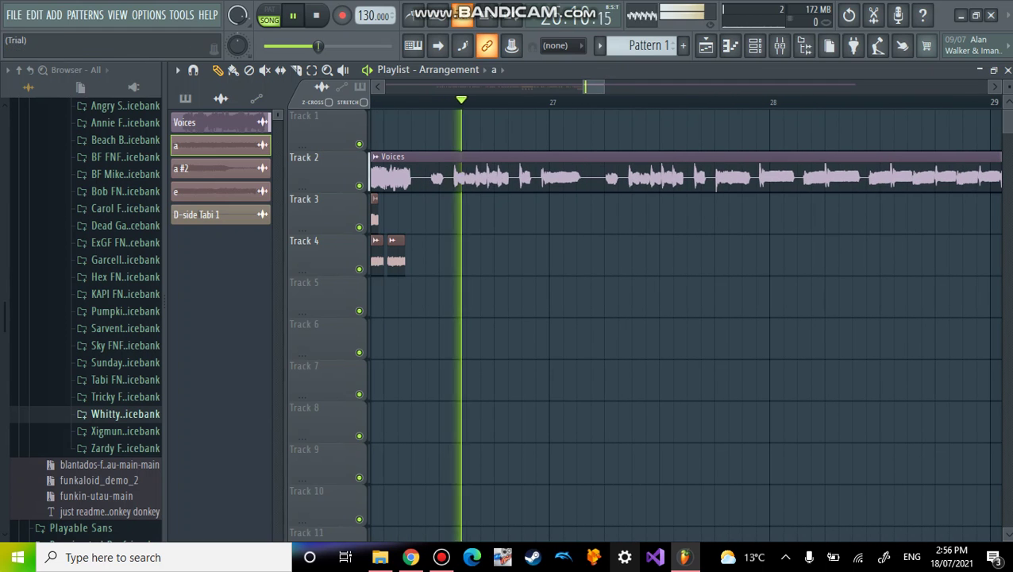
drag(604, 87, 700, 86)
scroll(683, 318, up, 4)
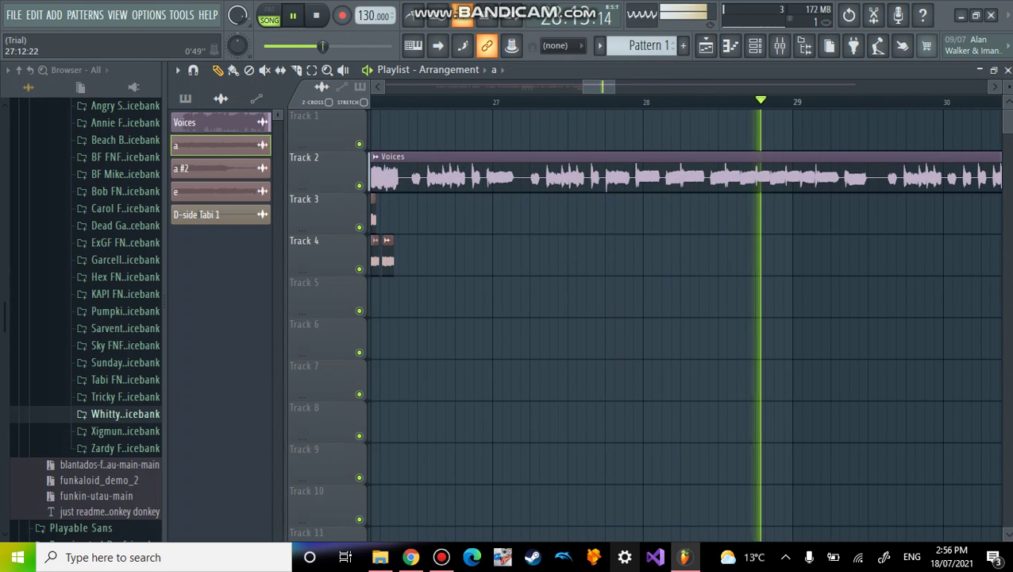
drag(598, 87, 625, 86)
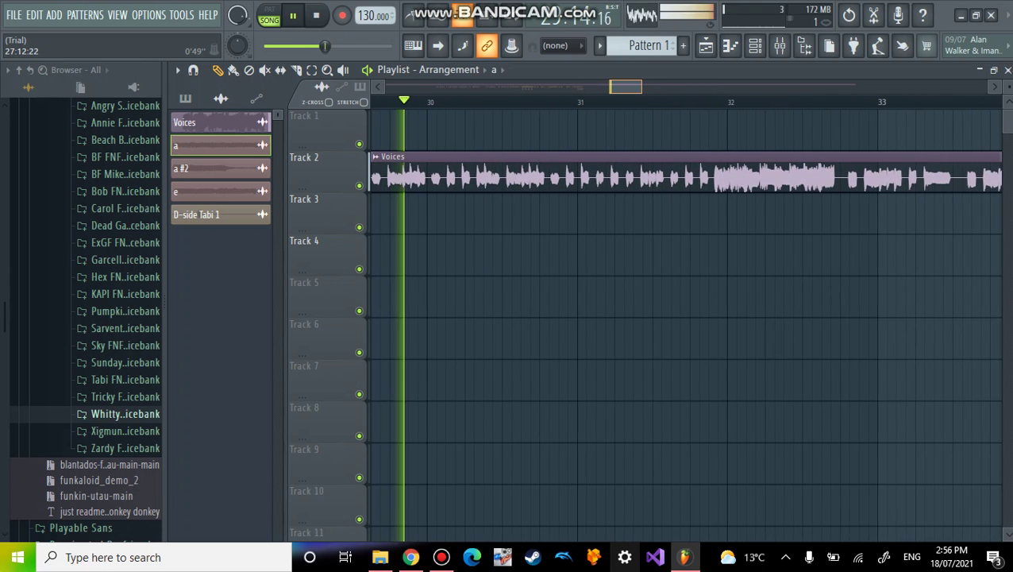
scroll(683, 318, right, 3)
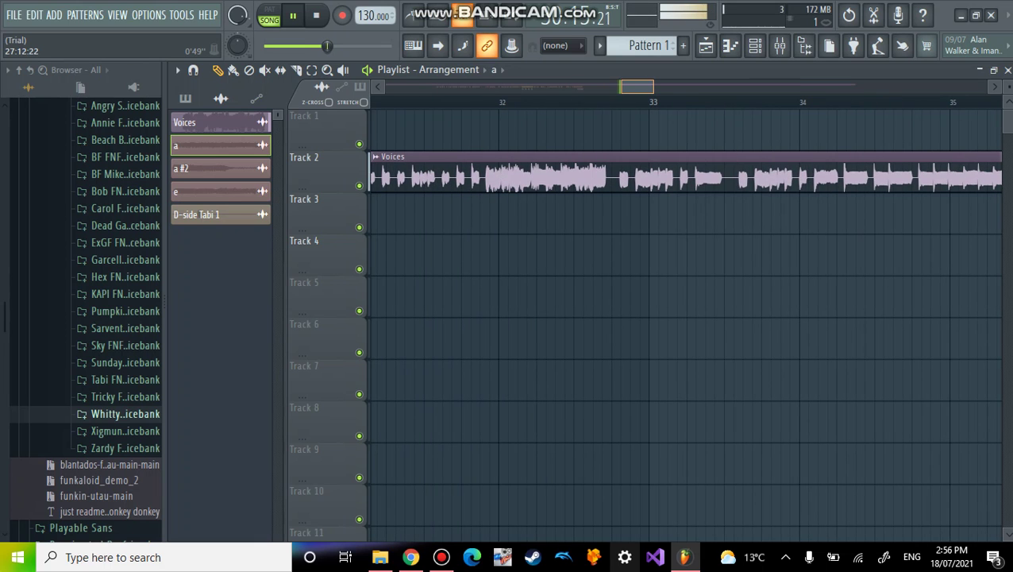
drag(637, 87, 644, 86)
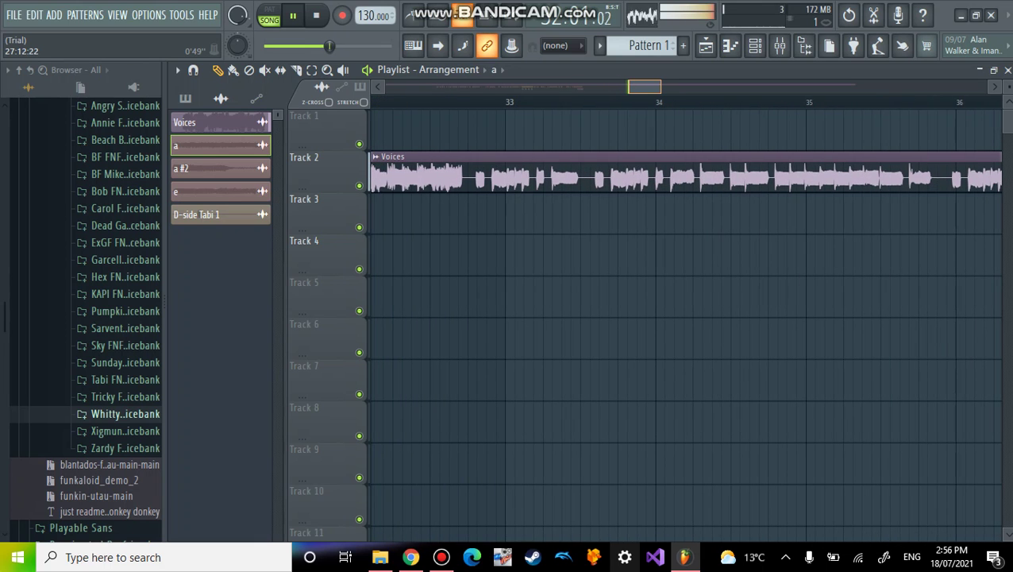
drag(644, 87, 669, 87)
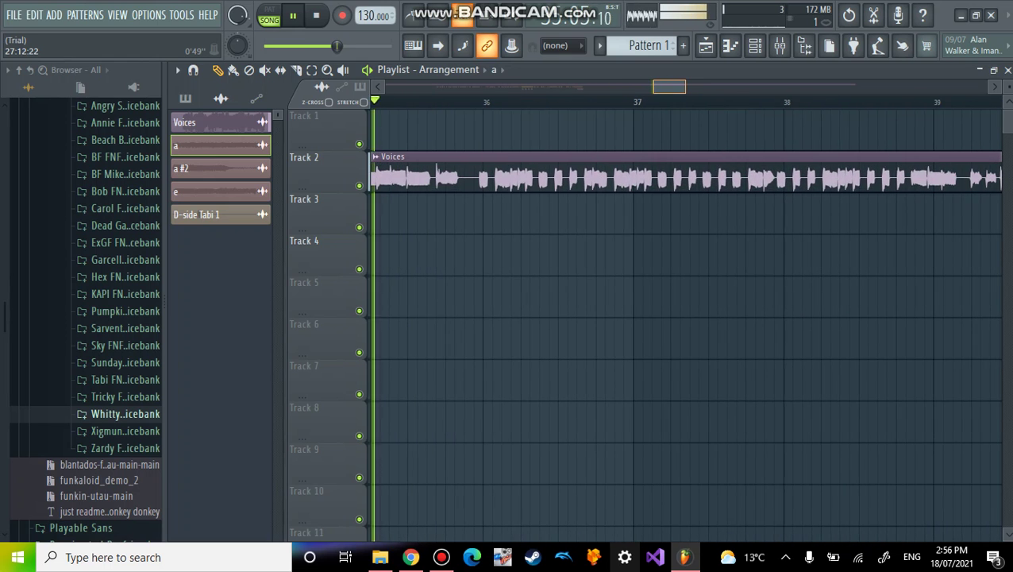
scroll(683, 317, right, 3)
drag(681, 87, 695, 86)
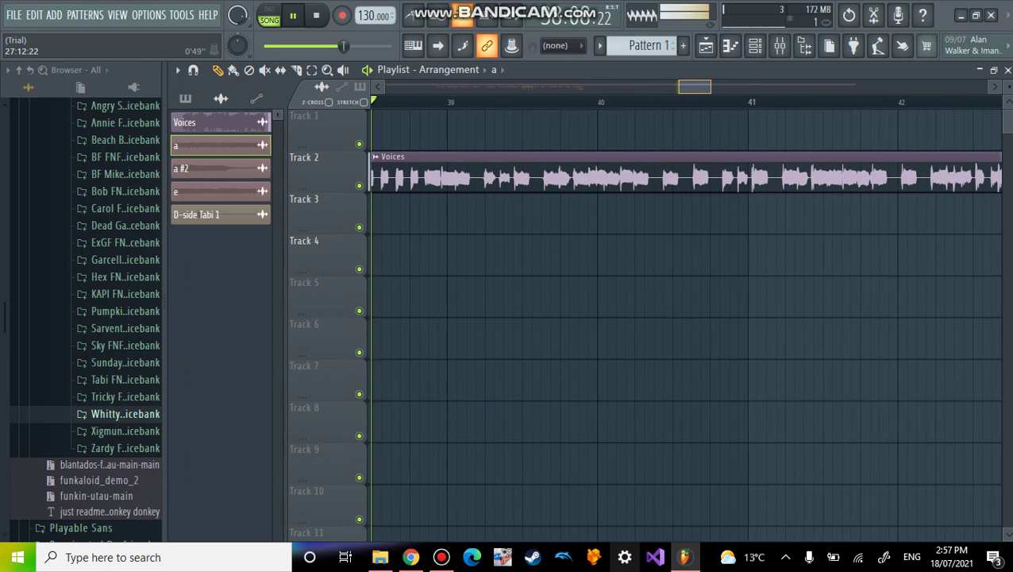
scroll(683, 318, right, 3)
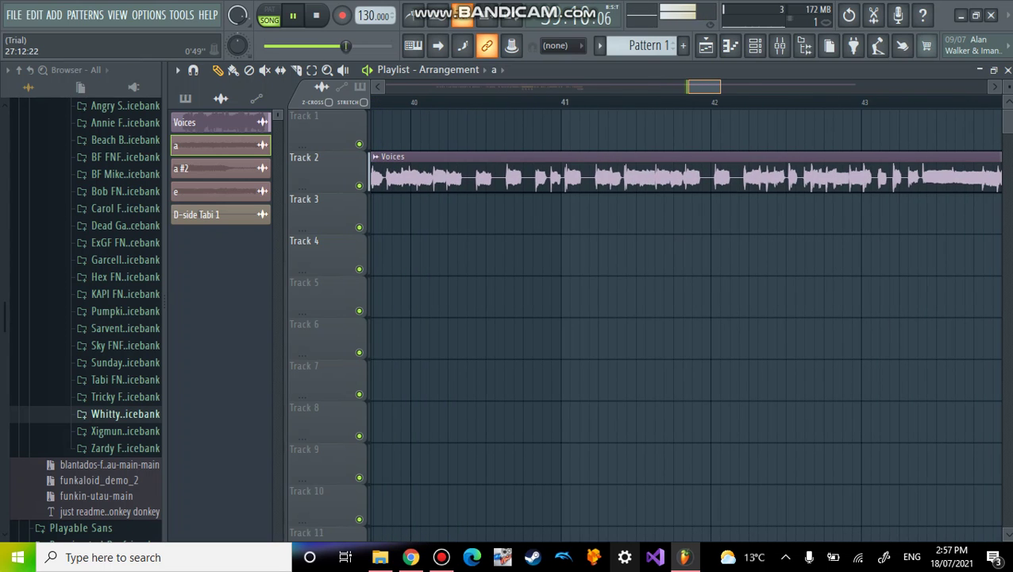
Step: Replay the Voices track from just before bar 40 and examine its waveform onward past bar 50
click(690, 101)
click(398, 101)
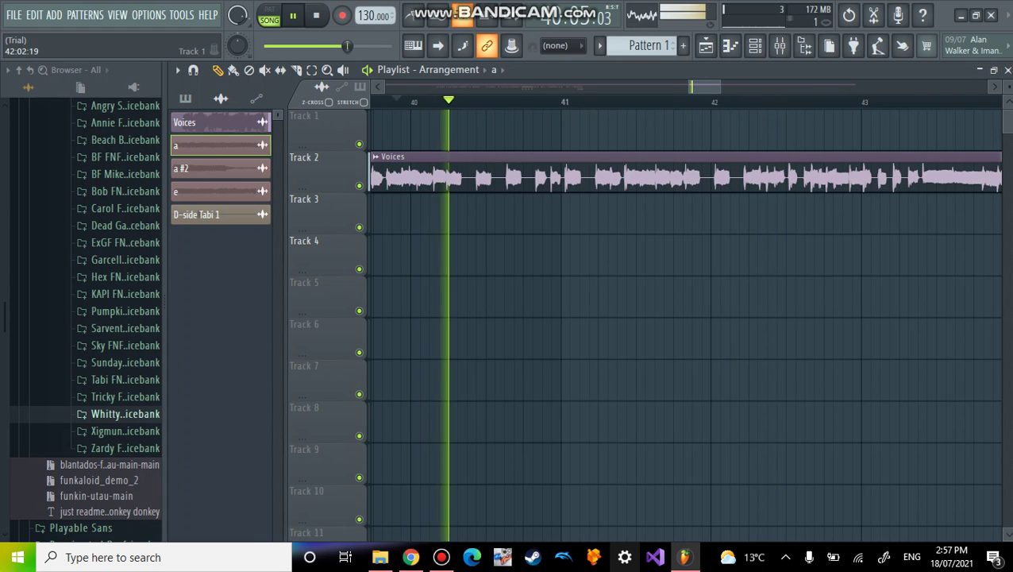
drag(699, 87, 707, 86)
scroll(682, 317, right, 3)
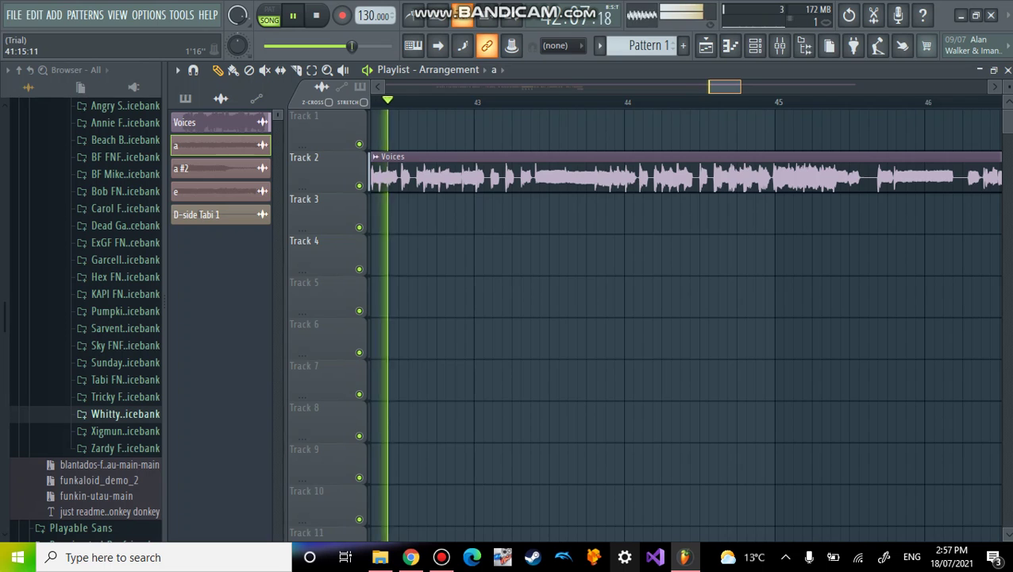
drag(724, 87, 761, 87)
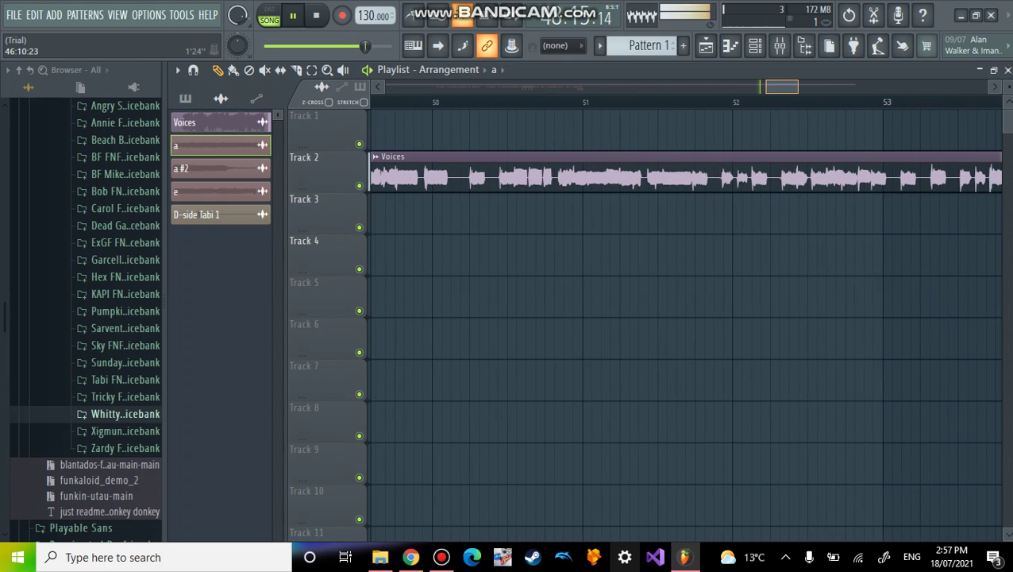
Step: Stop playback, return to bar 26, and place three 0:00:19 a clips on Track 3 in its second half
key(space)
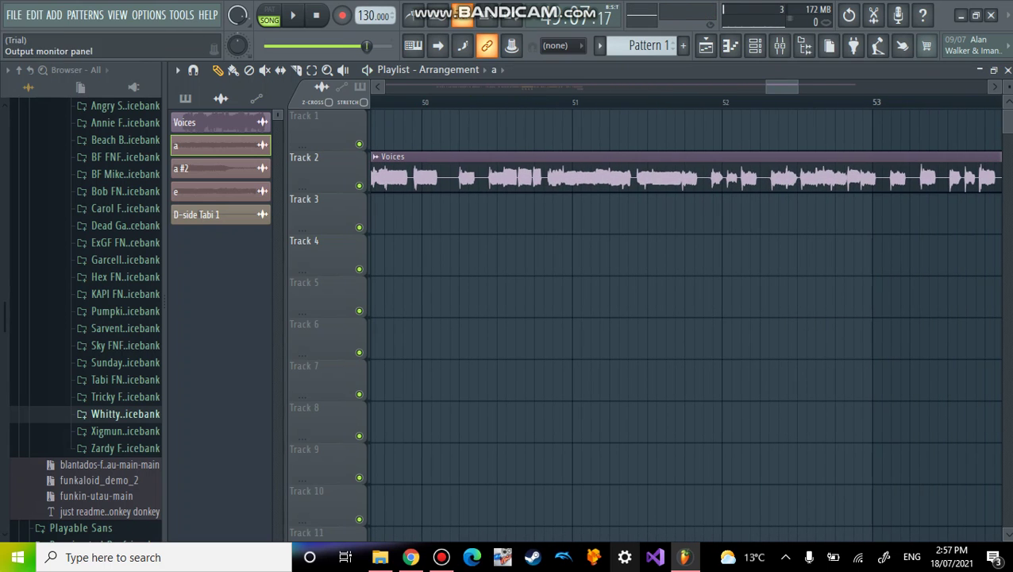
drag(779, 86, 590, 86)
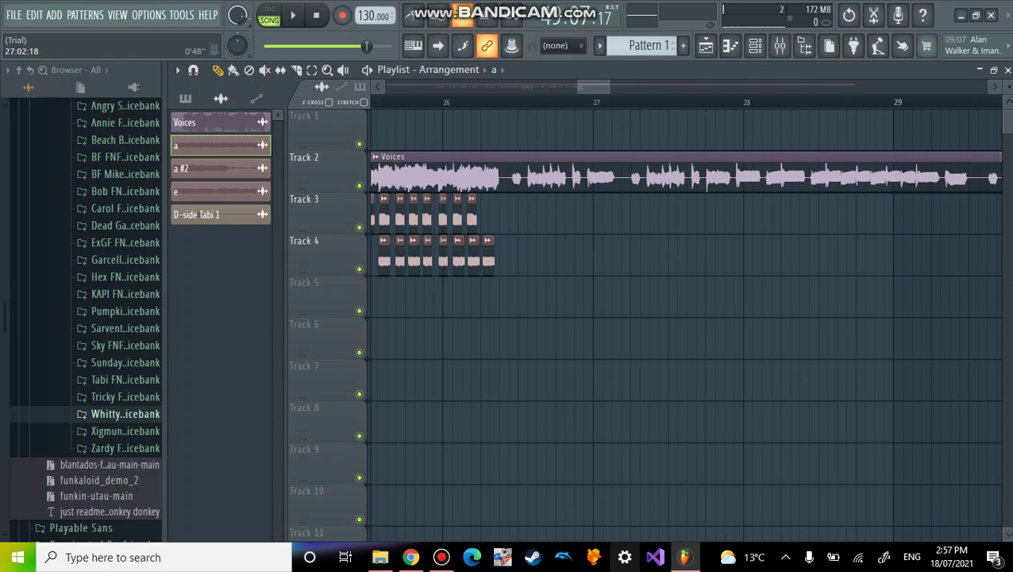
scroll(683, 317, up, 4)
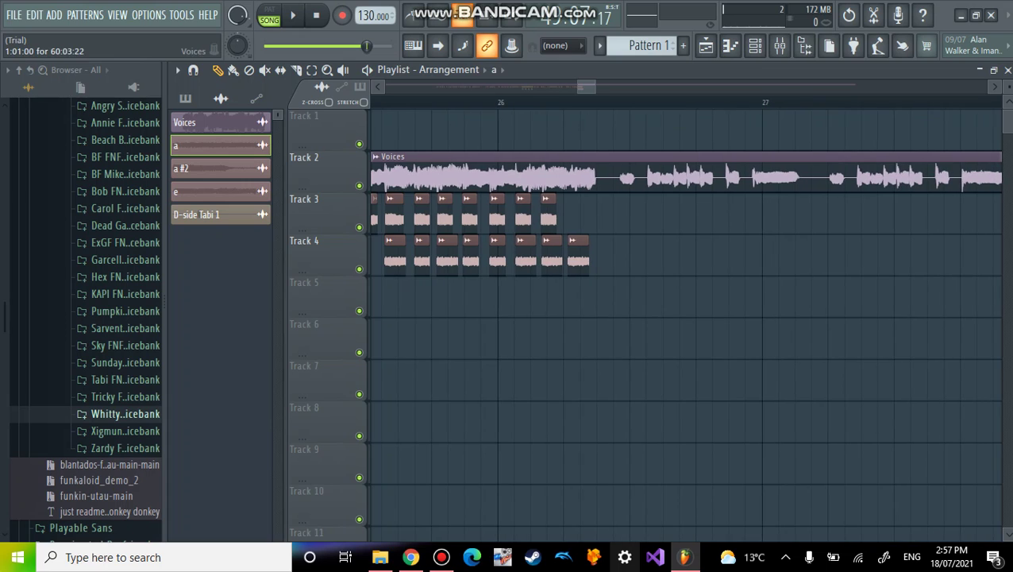
drag(585, 87, 587, 86)
click(590, 216)
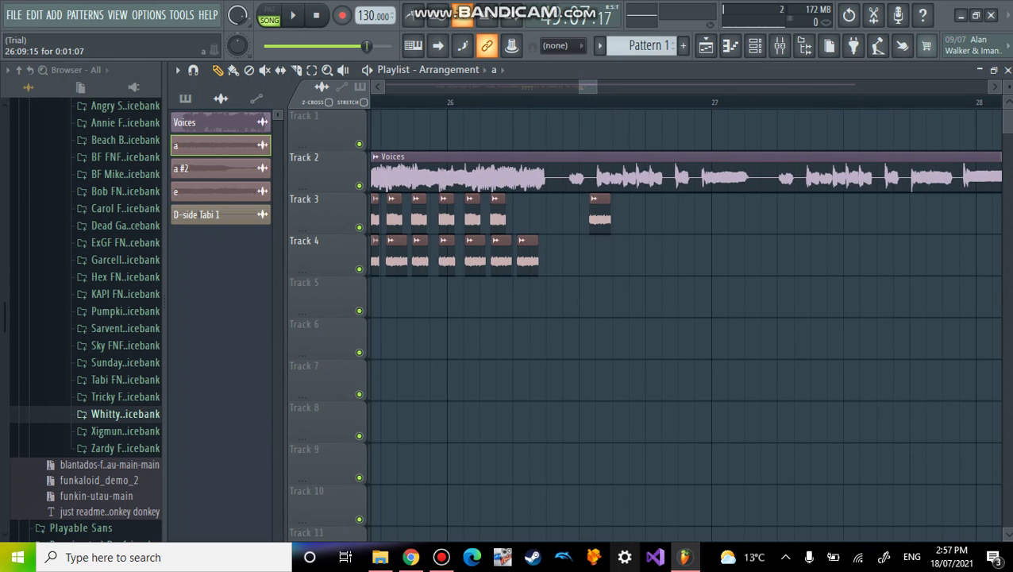
right_click(600, 216)
mouse_move(582, 216)
mouse_down()
mouse_move(572, 216)
mouse_move(597, 216)
mouse_up()
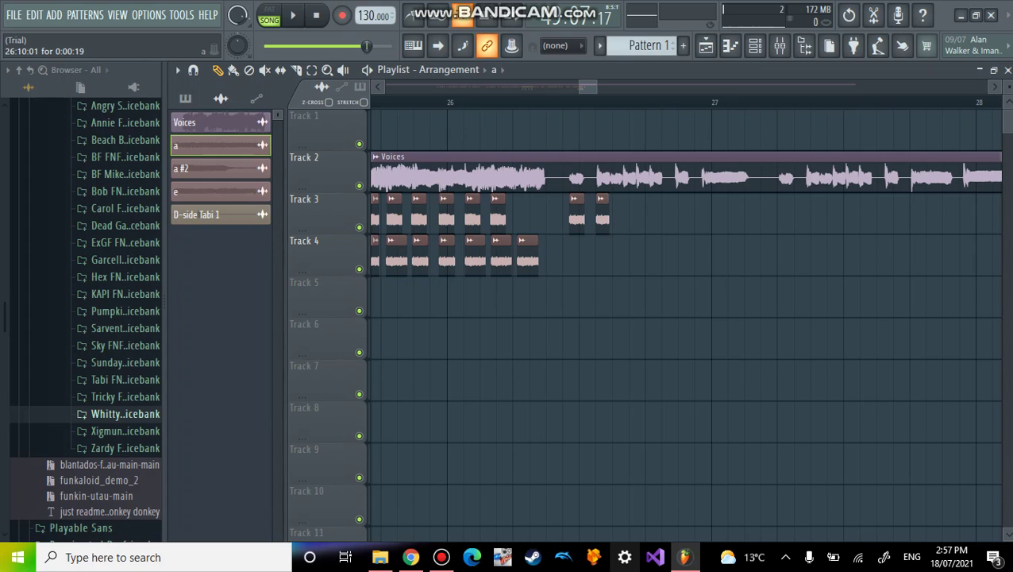
drag(621, 216, 623, 216)
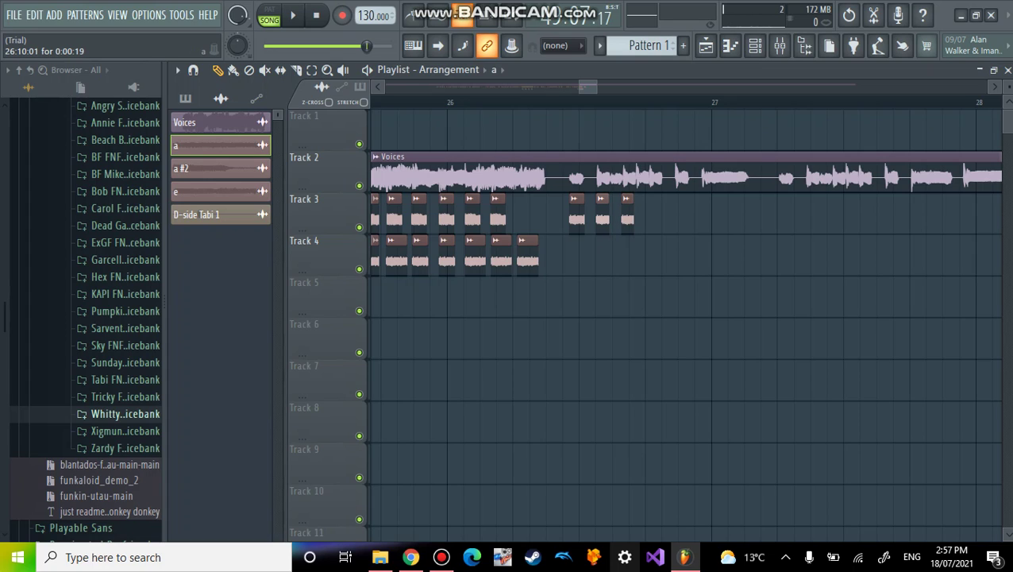
Step: Add 0:00:15 a clips on Track 3 at 26:10:20, 26:12:11 and 26:13:08 to match the Voices notes
mouse_move(624, 215)
mouse_down()
mouse_move(647, 215)
mouse_move(630, 215)
mouse_up()
right_click(633, 215)
drag(631, 215, 622, 215)
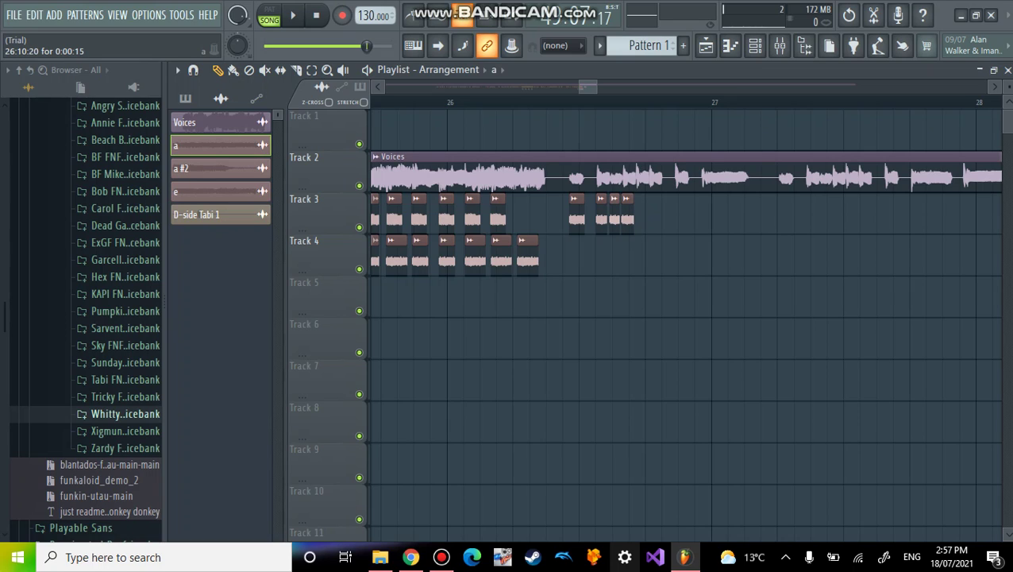
click(648, 218)
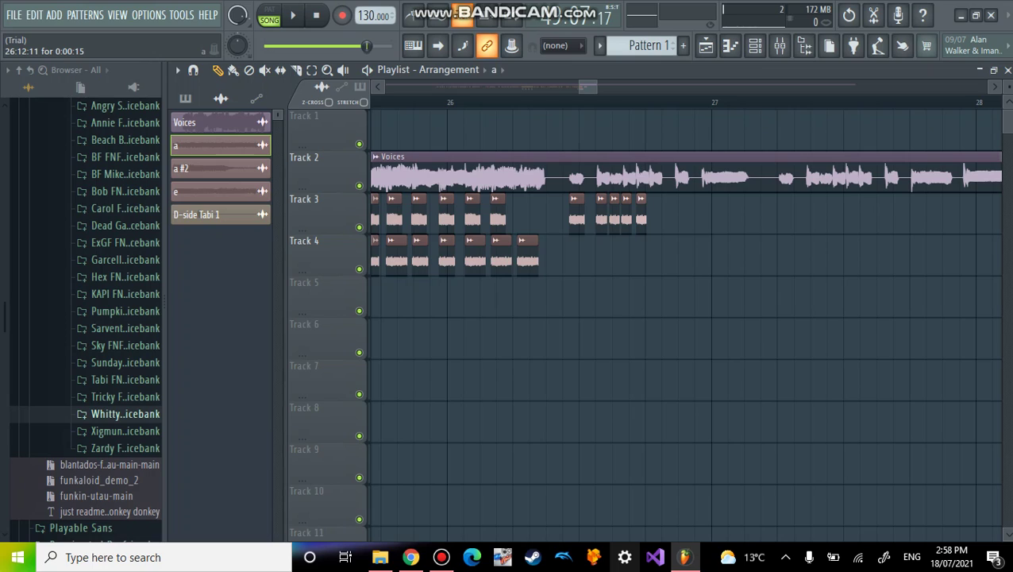
drag(657, 216, 653, 216)
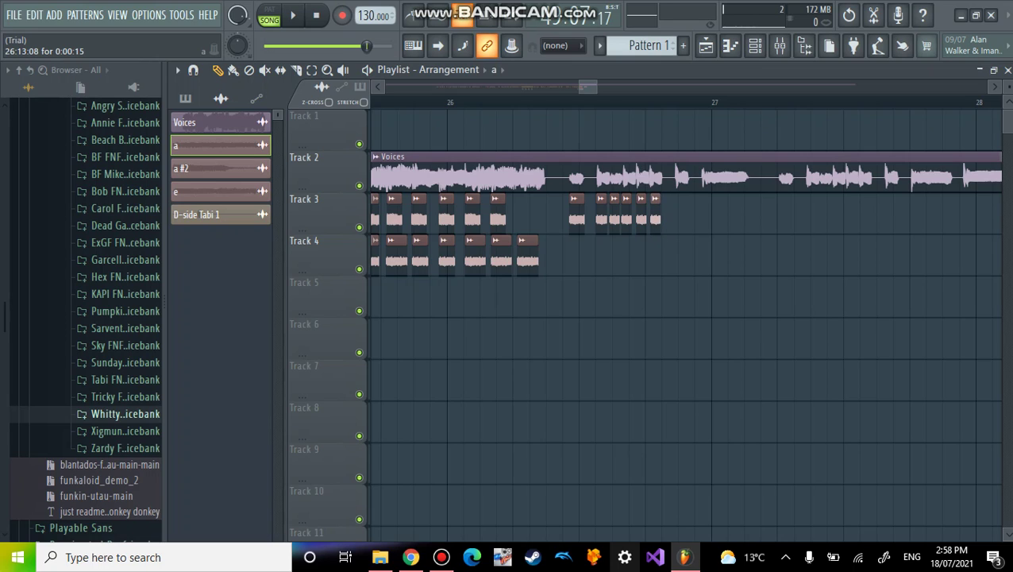
Step: Place two more short a clips on Track 3 at the end of bar 26 and replay the passage
drag(731, 218, 703, 216)
key(space)
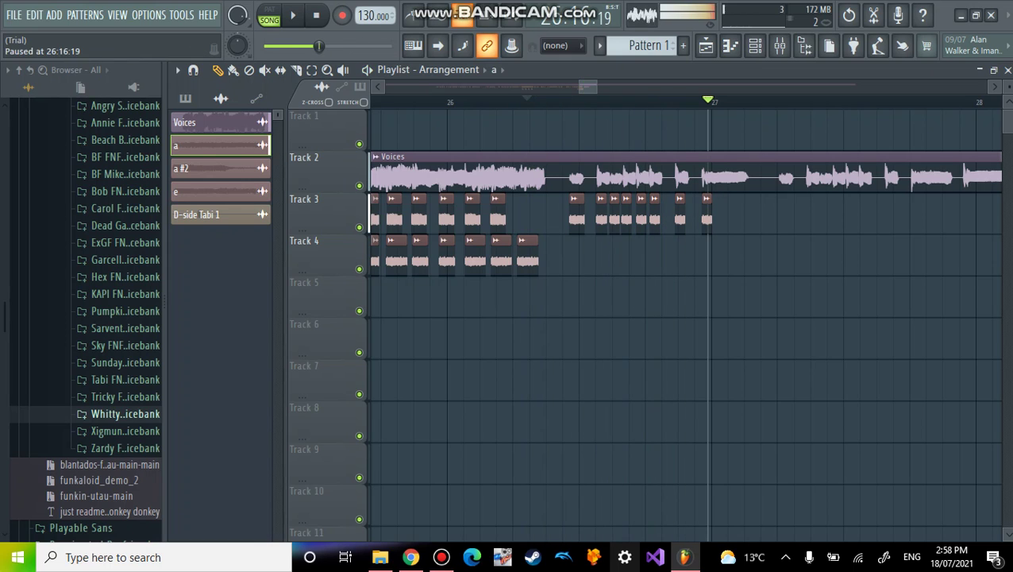
key(space)
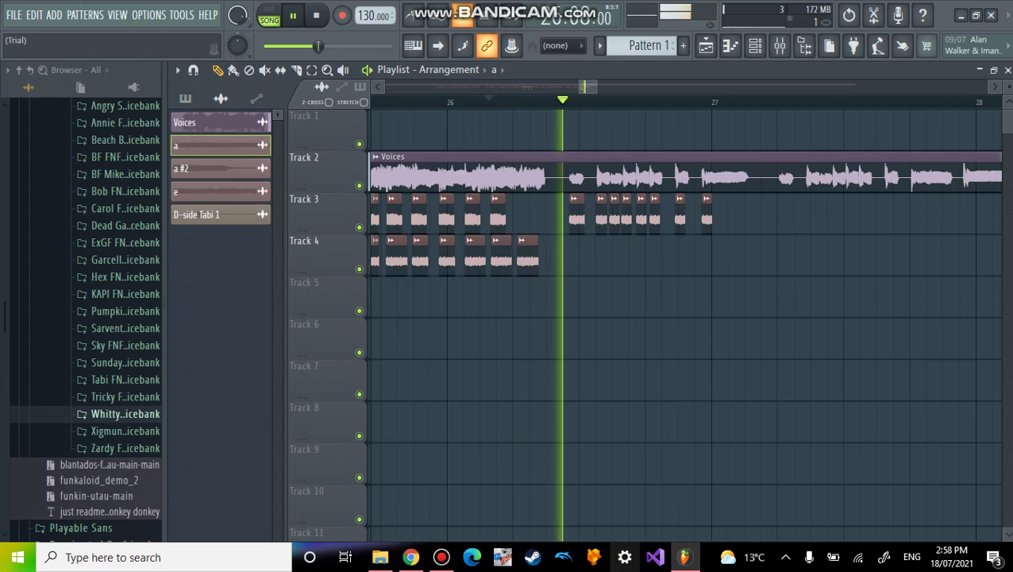
key(space)
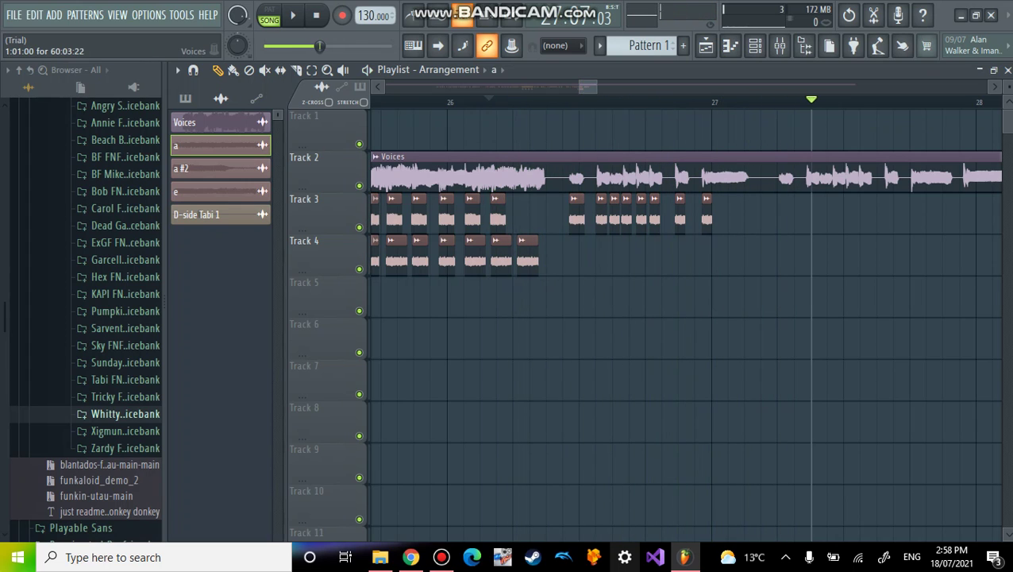
Step: Place 0:00:15 a clips at 27:05:05 and just after it on Track 3, and lengthen the one at 26:16:10 to about 0:01:20
drag(805, 213, 783, 213)
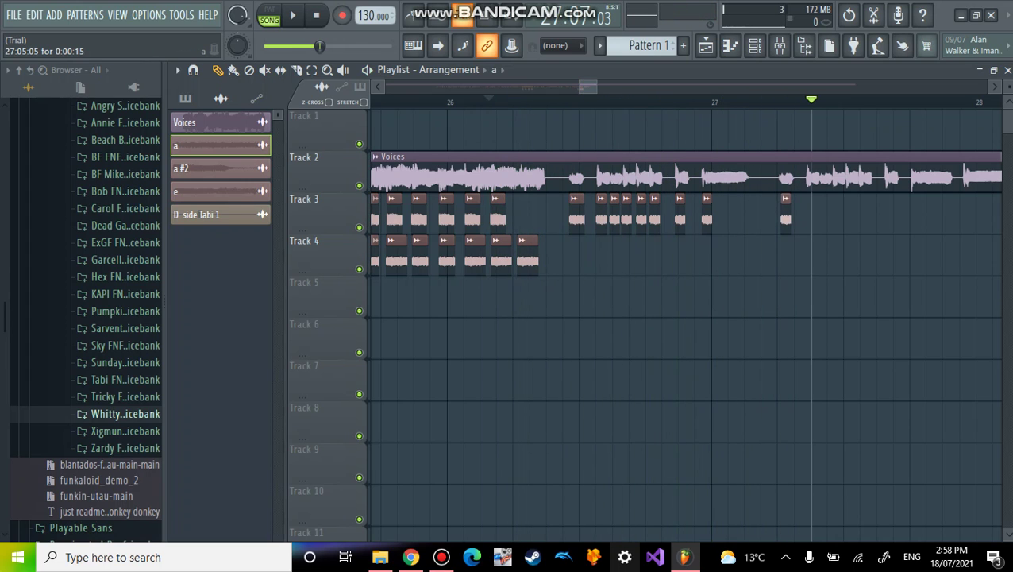
click(810, 214)
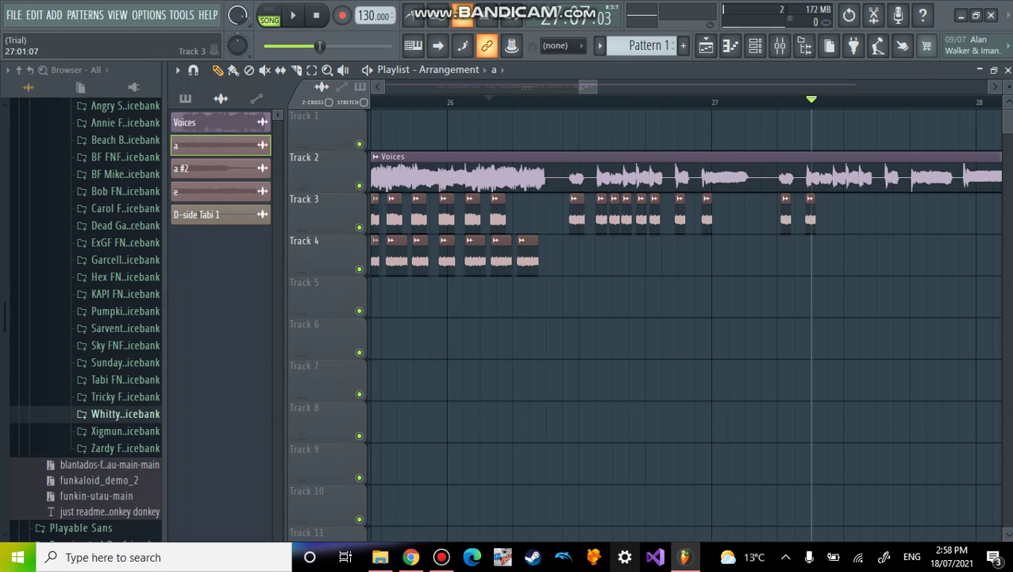
mouse_move(711, 218)
mouse_down()
mouse_move(762, 218)
mouse_move(730, 219)
mouse_up()
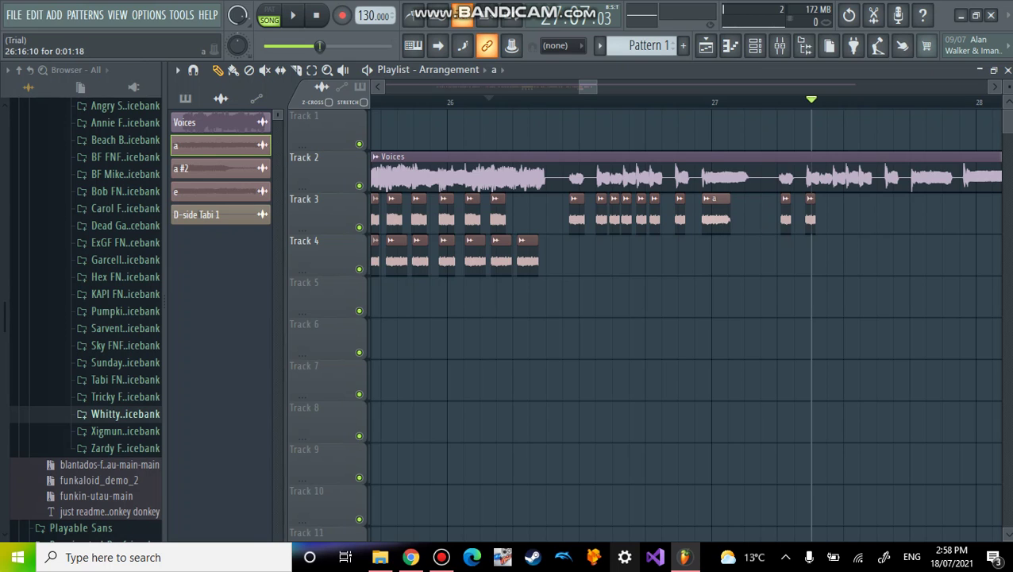
Step: Place five 0:00:15 a clips on Track 3 from 27:07:14 on, including 27:09:04 and 27:09:19, matching the Voices waveform
scroll(682, 317, right, 3)
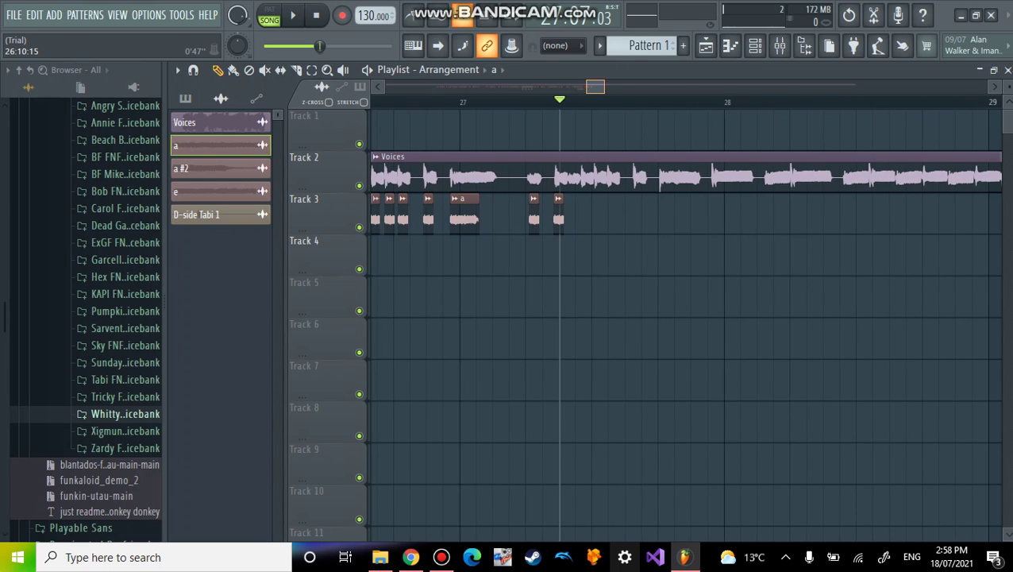
drag(614, 216, 569, 216)
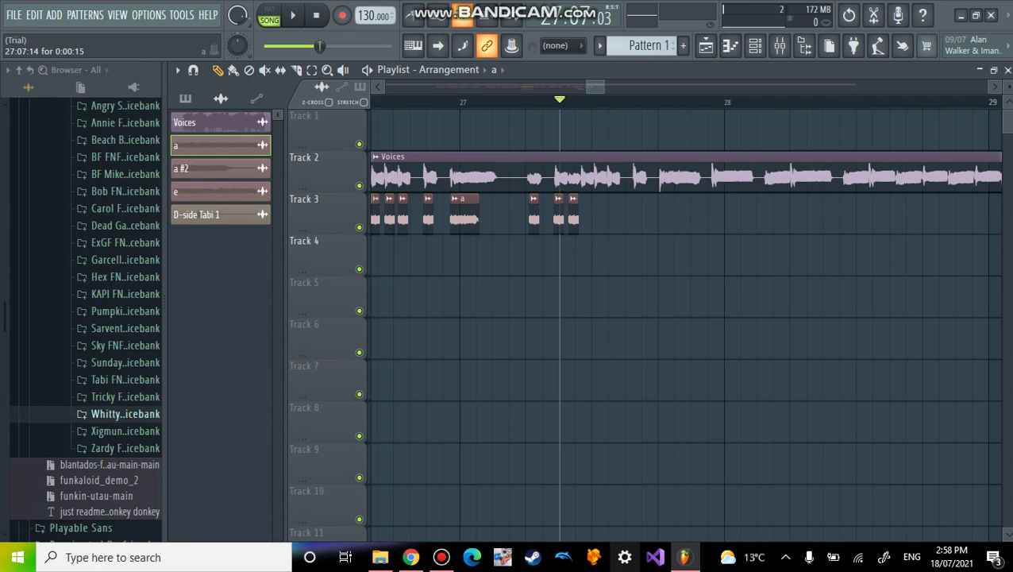
drag(689, 218, 610, 219)
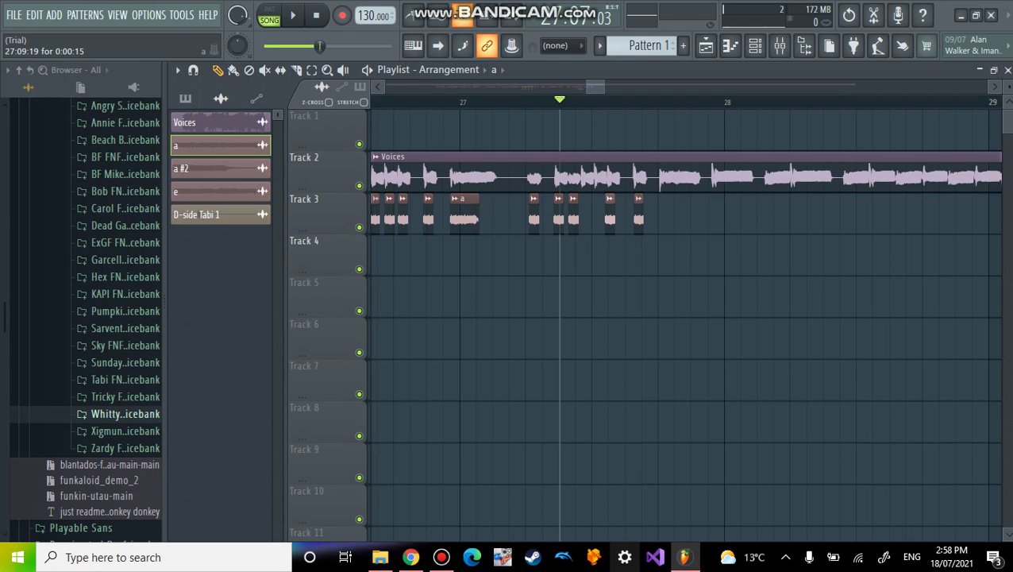
drag(677, 218, 604, 218)
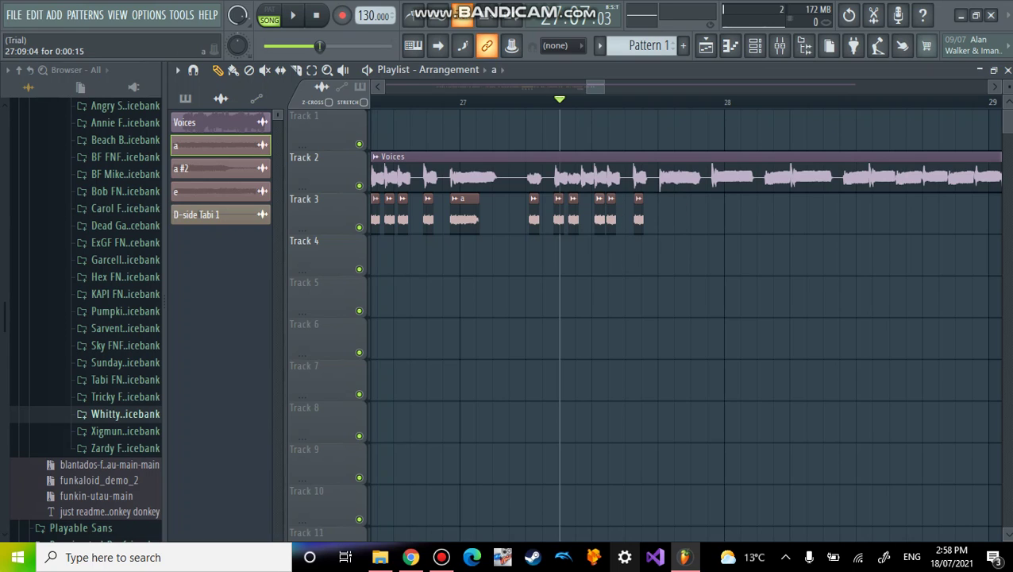
drag(698, 219, 586, 218)
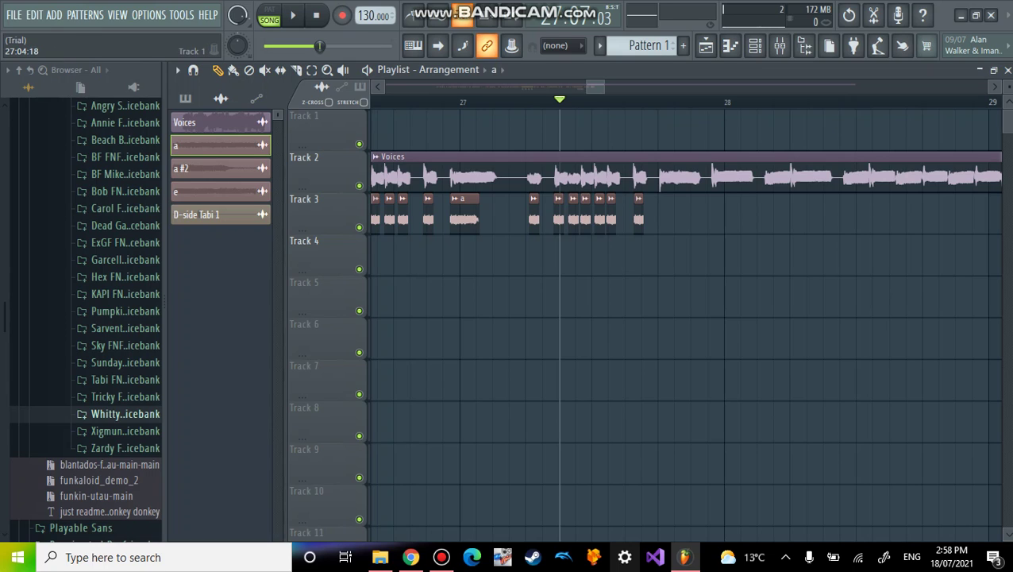
Step: Play back the Track 3 clips against Voices from 26:14:03 through bar 27
click(413, 102)
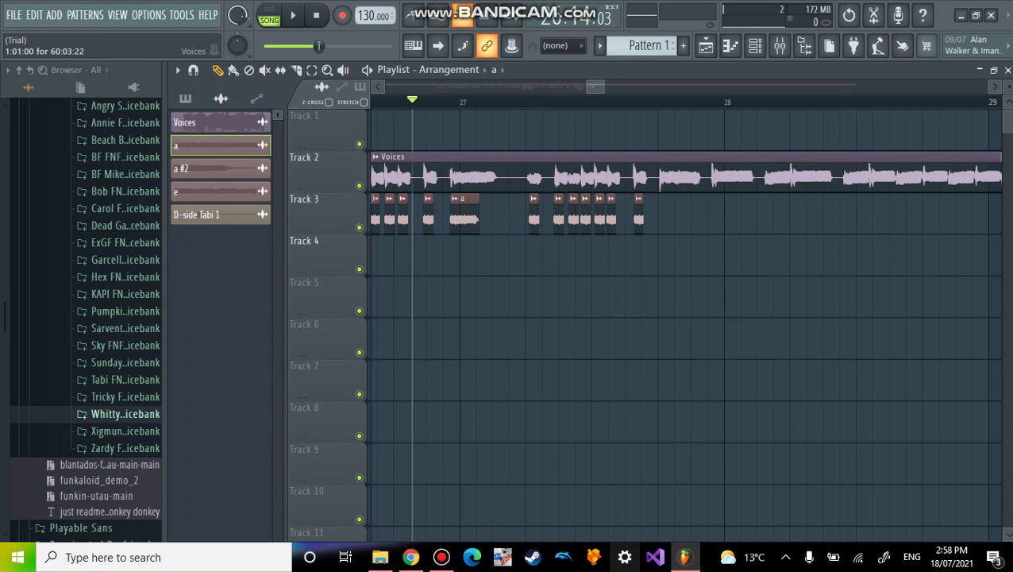
key(space)
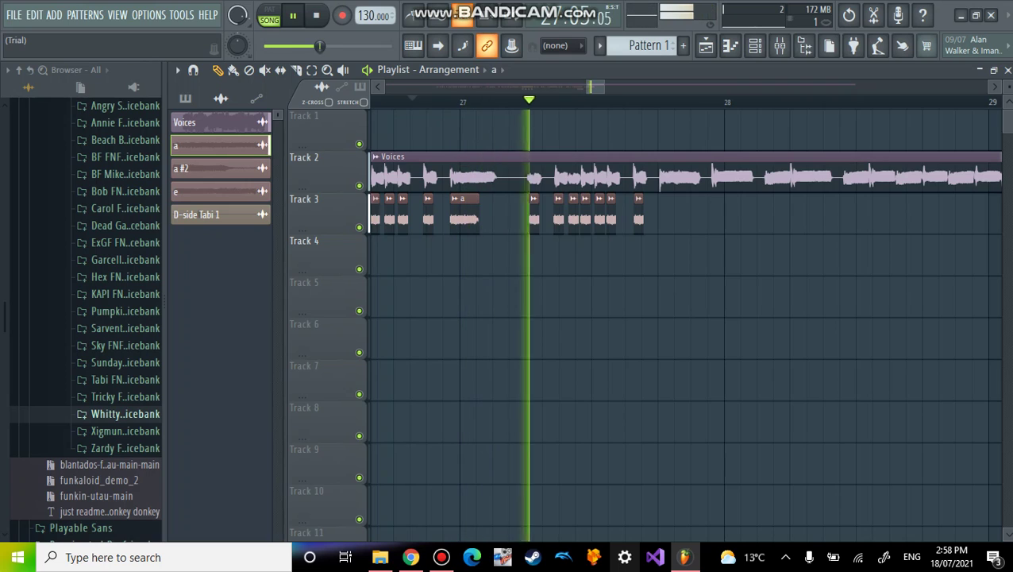
key(space)
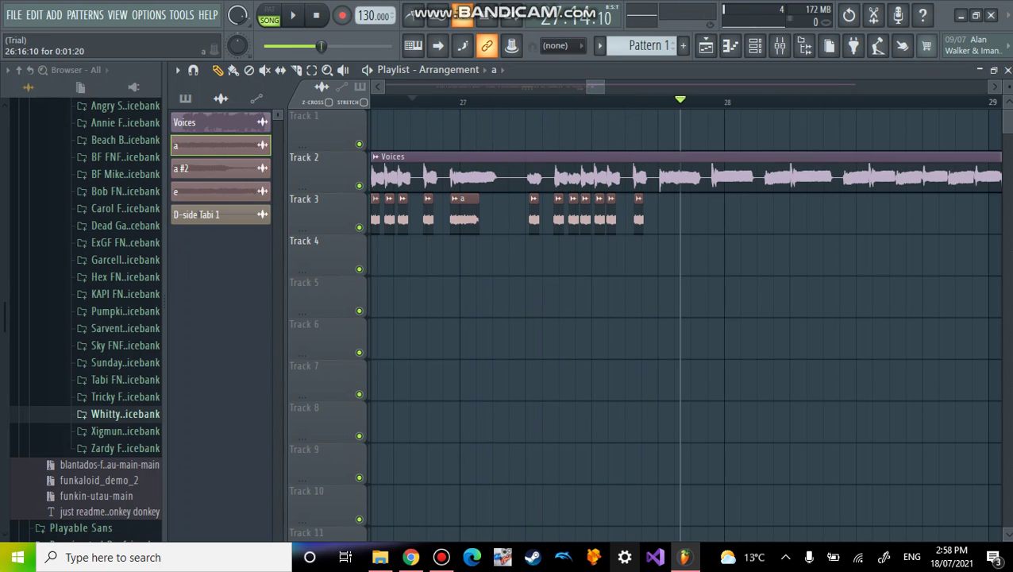
Step: Place 0:01:20 a clips on Track 3 at 27:13:02 and just before bar 28, and play on into bar 28
click(663, 212)
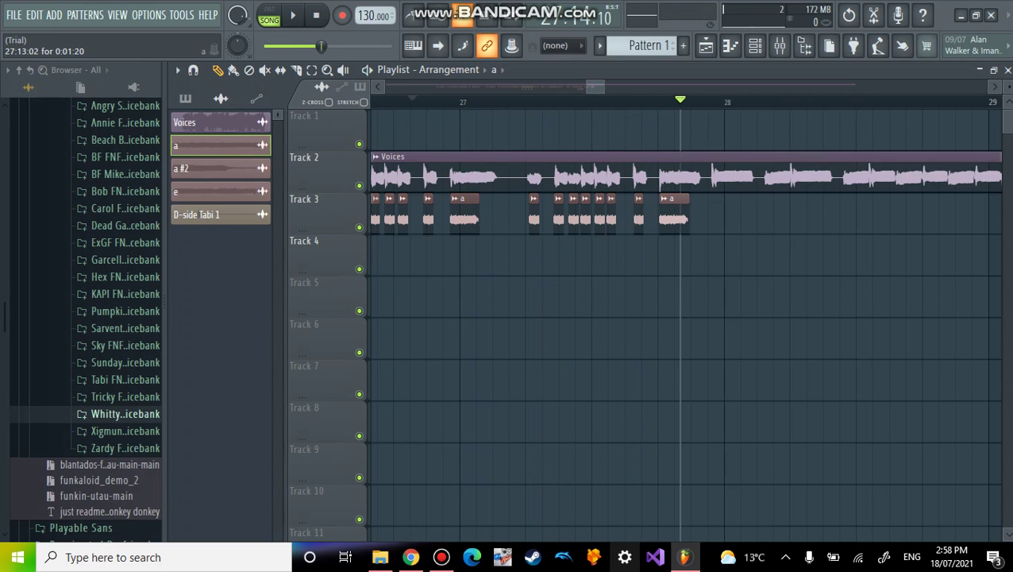
drag(729, 214, 714, 215)
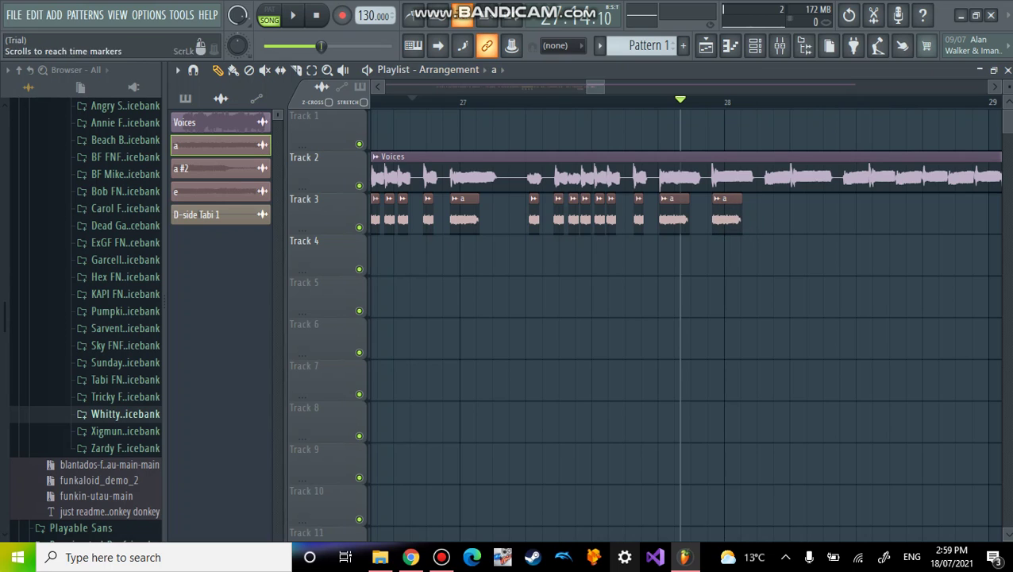
key(space)
key(space)
Step: Place a shortened a clip at 28:03:11 on Track 3 with a longer one right after it, and replay from late bar 27
drag(826, 214, 766, 214)
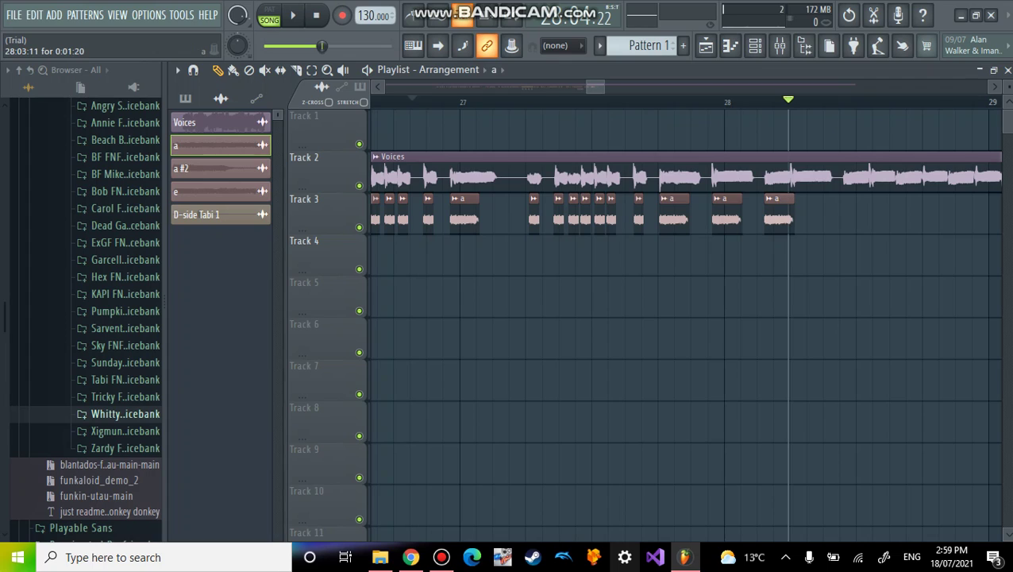
mouse_move(802, 214)
mouse_down()
mouse_move(793, 214)
mouse_move(820, 216)
mouse_up()
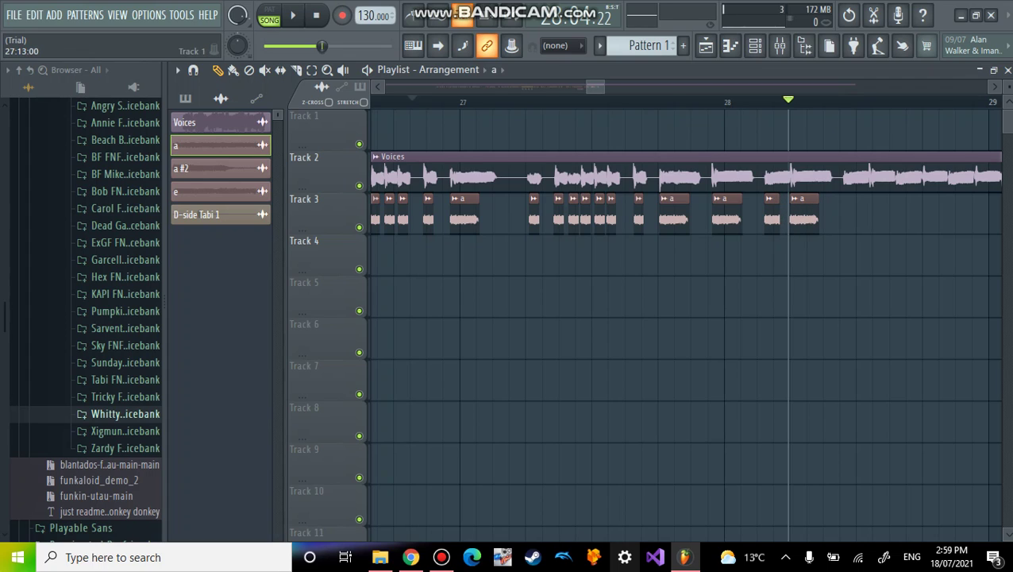
click(667, 100)
click(293, 16)
key(space)
Step: Place seven short and two longer a clips on Track 3 from mid bar 28 into bar 29, and replay them
drag(595, 86, 604, 87)
mouse_move(579, 6)
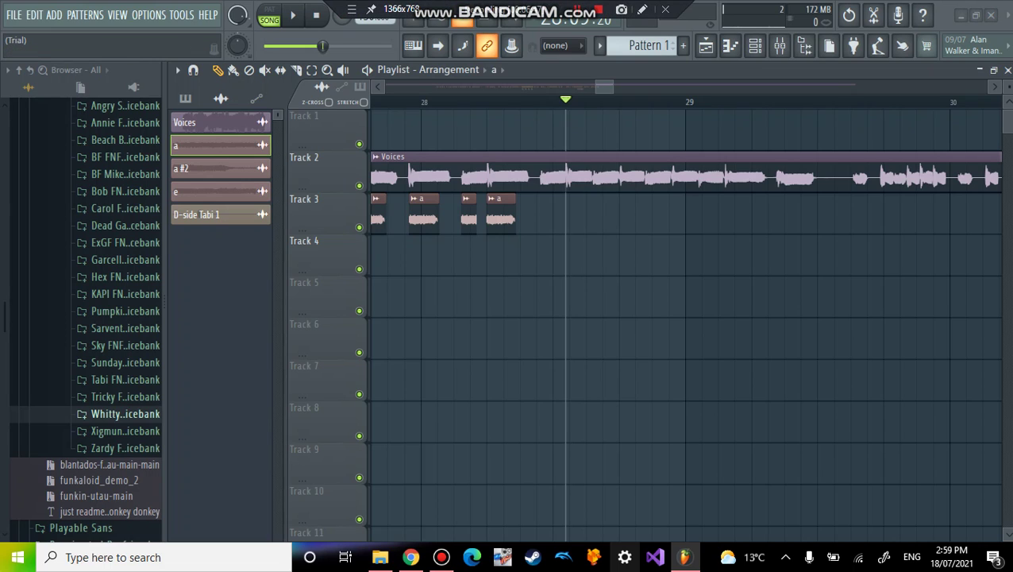
drag(813, 215, 726, 214)
click(797, 214)
drag(867, 214, 708, 214)
key(space)
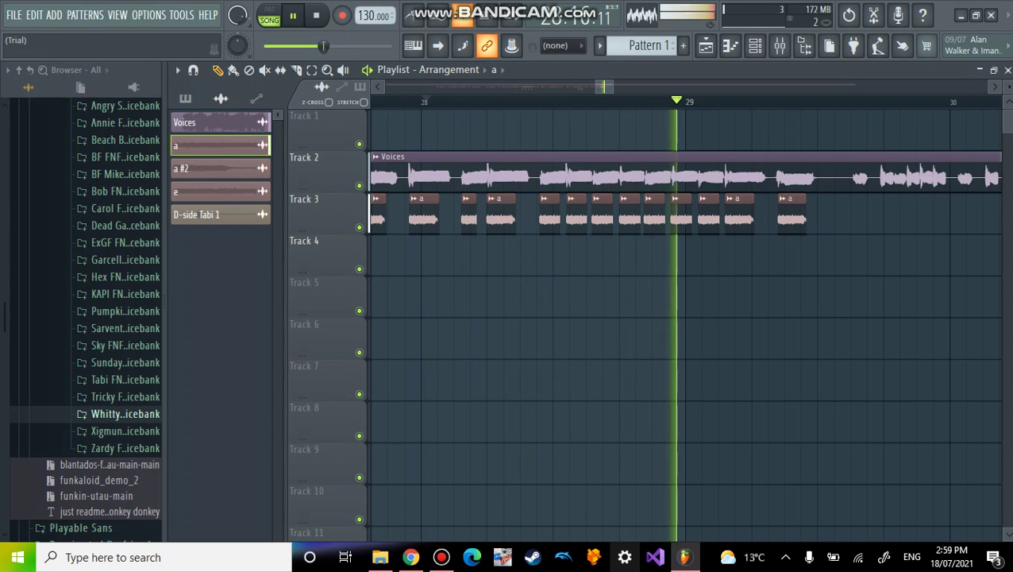
key(space)
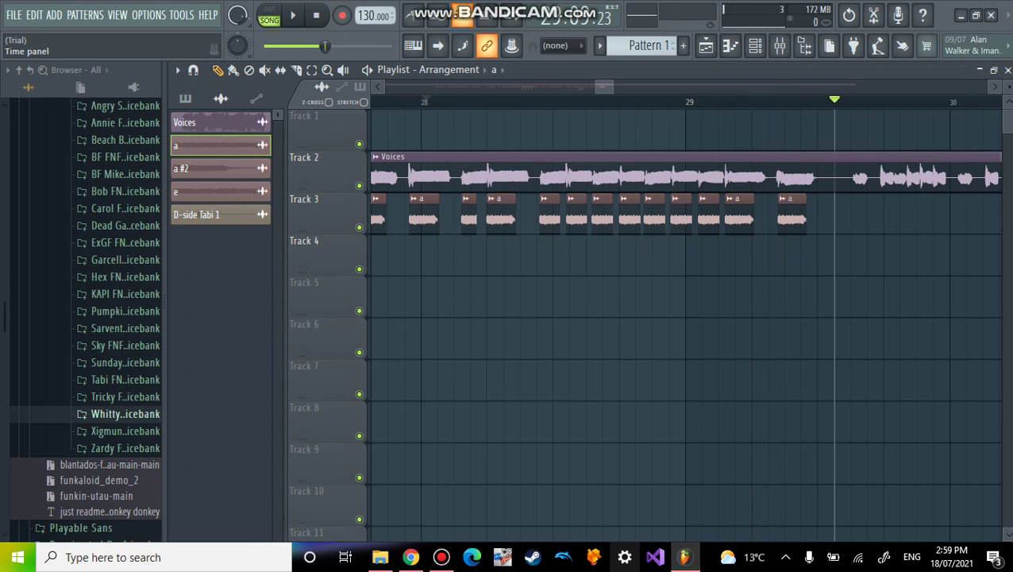
Step: Place 0:00:20 a clips on Track 3 at 29:11:05 and 29:12:19, and play the next stretch of Voices
drag(604, 87, 615, 86)
drag(529, 215, 510, 215)
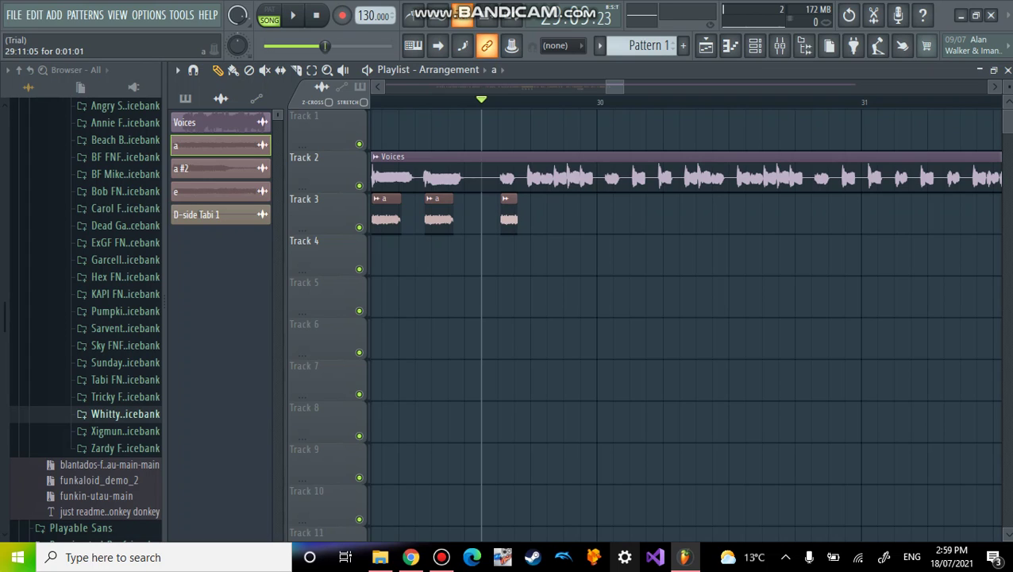
drag(532, 215, 529, 215)
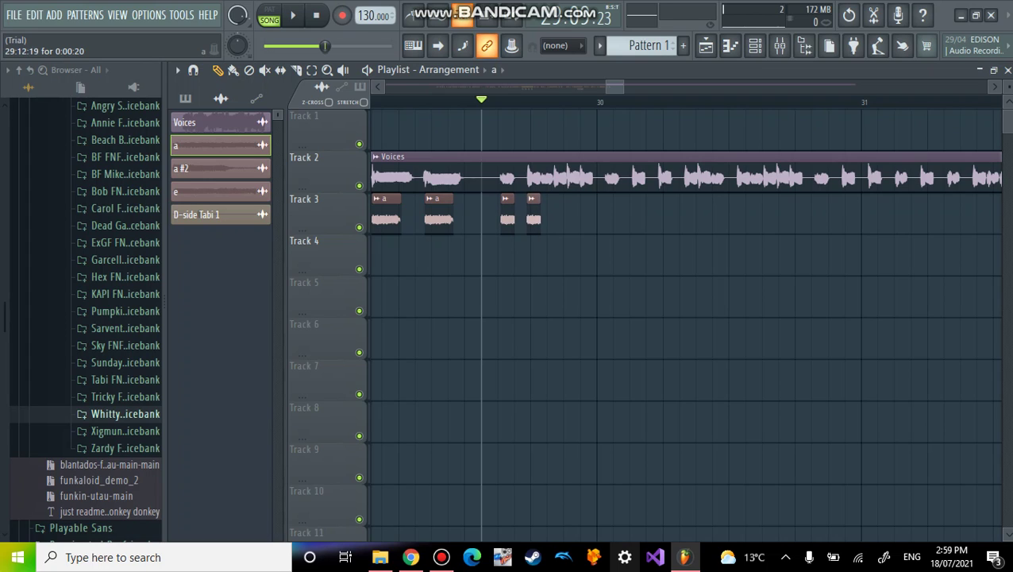
key(space)
key(space)
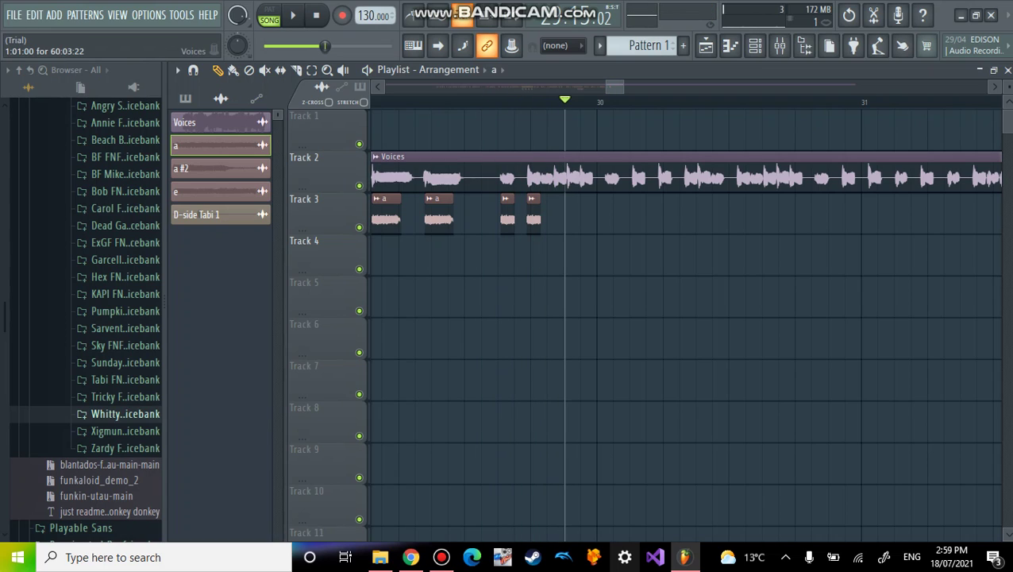
Step: Place four 0:00:20 a clips on Track 3 in bar 30, including ones at 30:04:17 and 30:14:05
drag(629, 215, 606, 215)
click(797, 215)
mouse_move(804, 215)
mouse_down()
mouse_move(830, 214)
mouse_move(820, 214)
mouse_up()
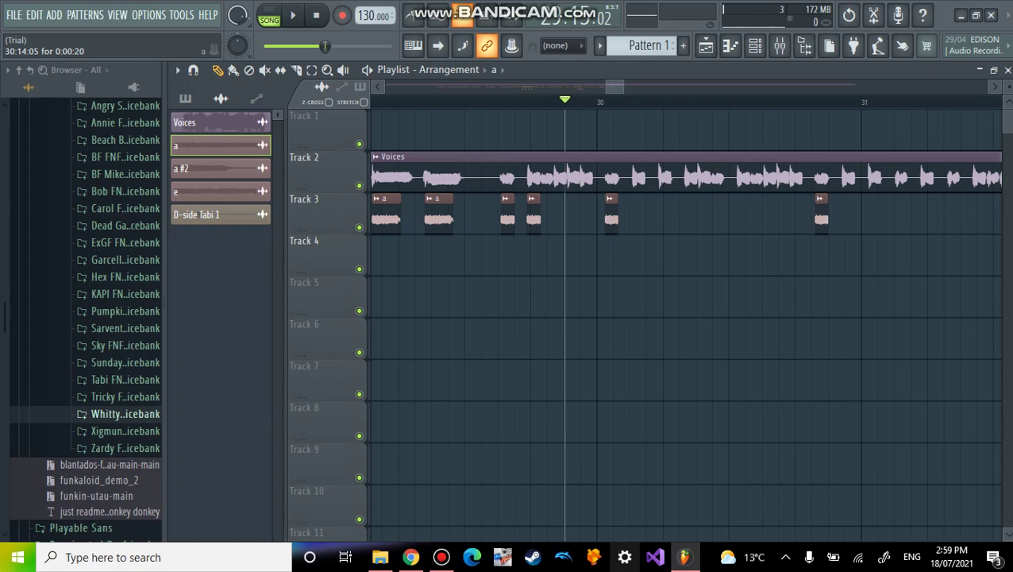
mouse_move(645, 215)
mouse_down()
mouse_move(634, 215)
mouse_move(665, 215)
mouse_up()
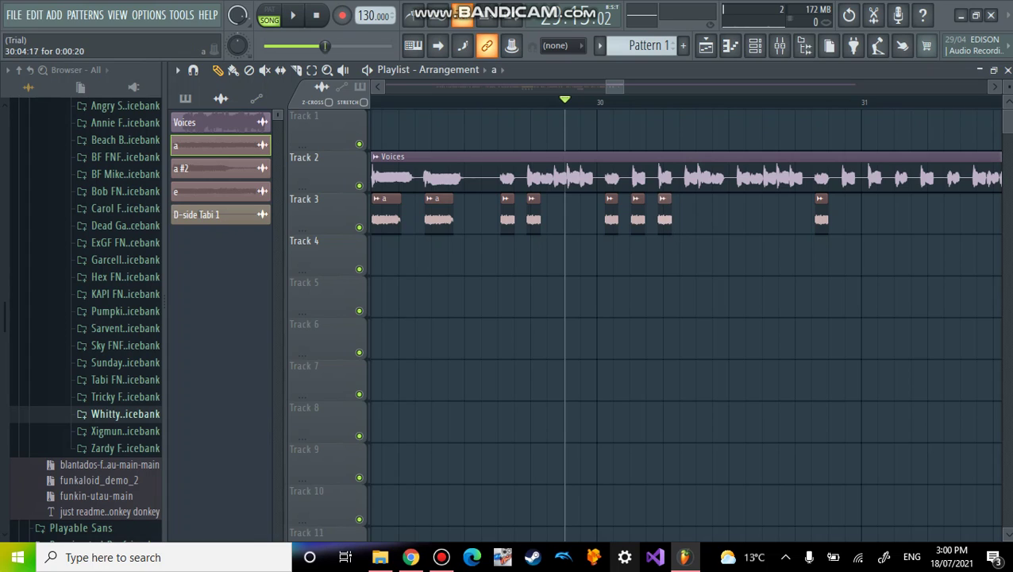
Step: Fill the end of bar 29 on Track 3 with four more 0:00:16 a clips, one at 29:14:08, and replay the passage
drag(553, 214, 554, 215)
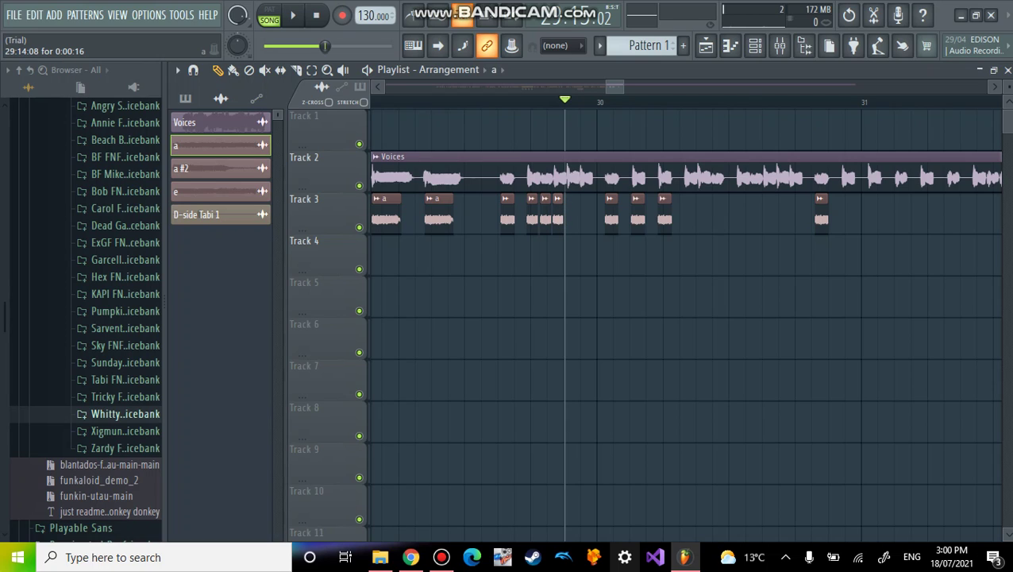
drag(600, 214, 572, 214)
drag(731, 215, 585, 215)
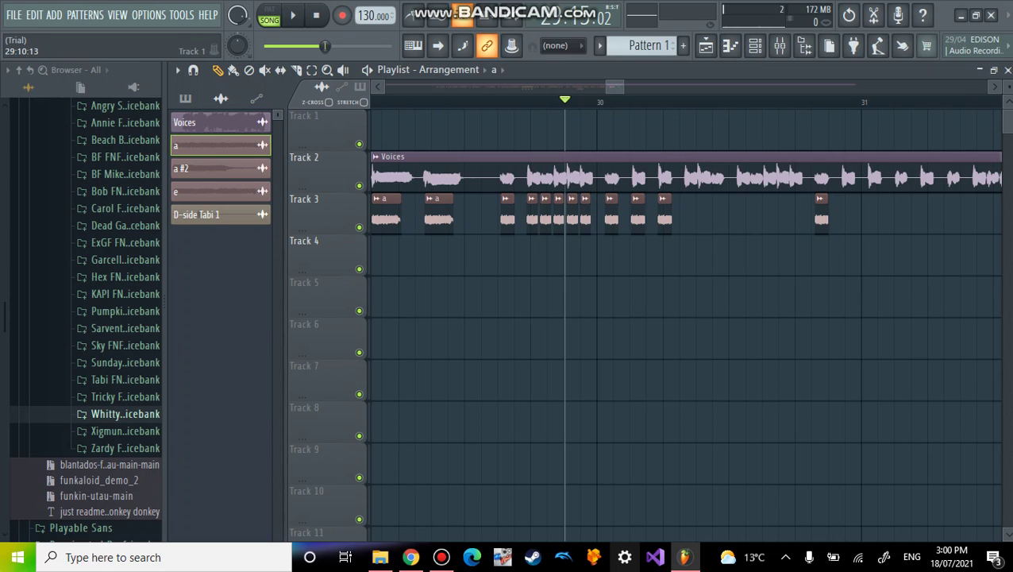
click(480, 102)
key(space)
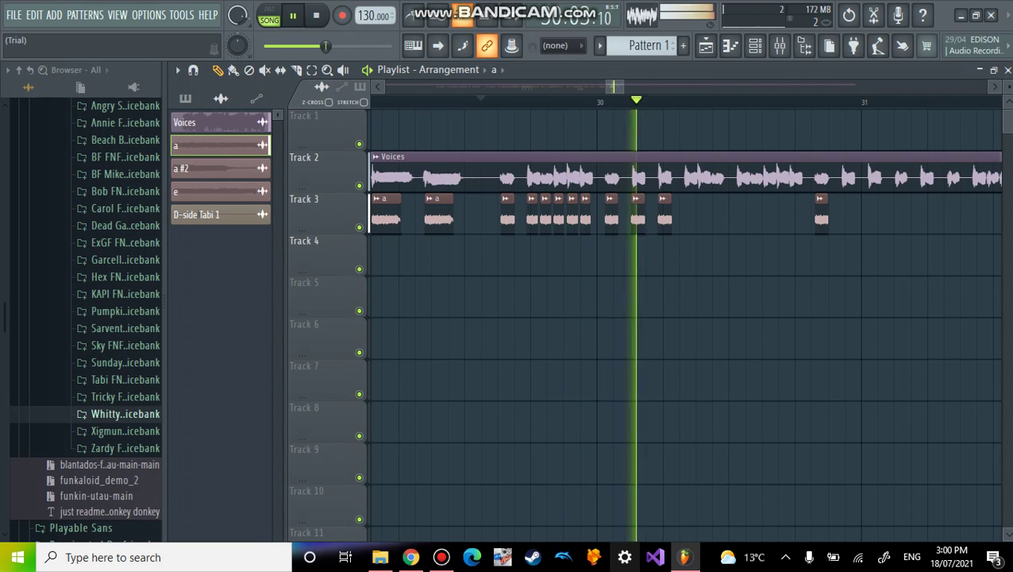
key(space)
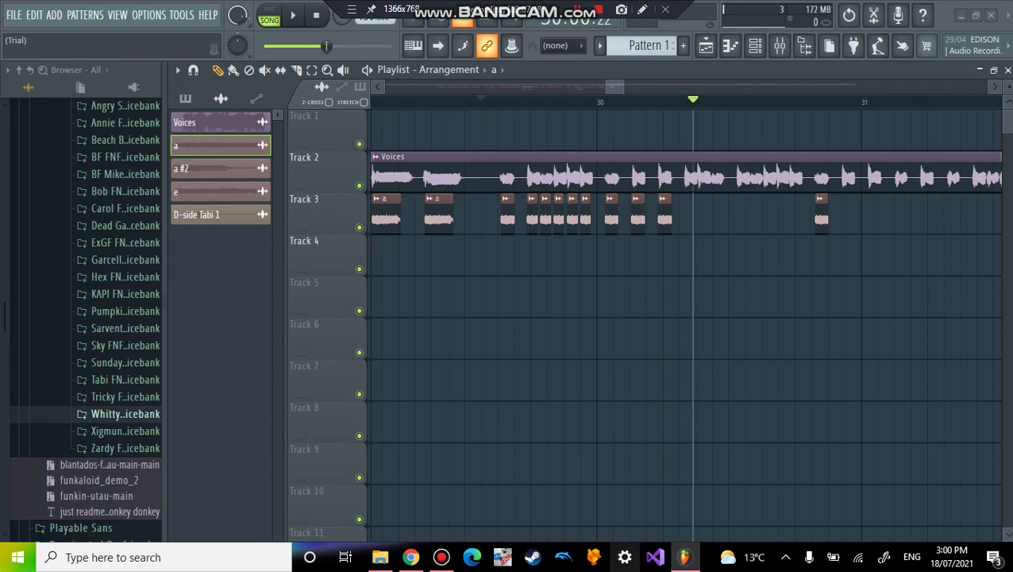